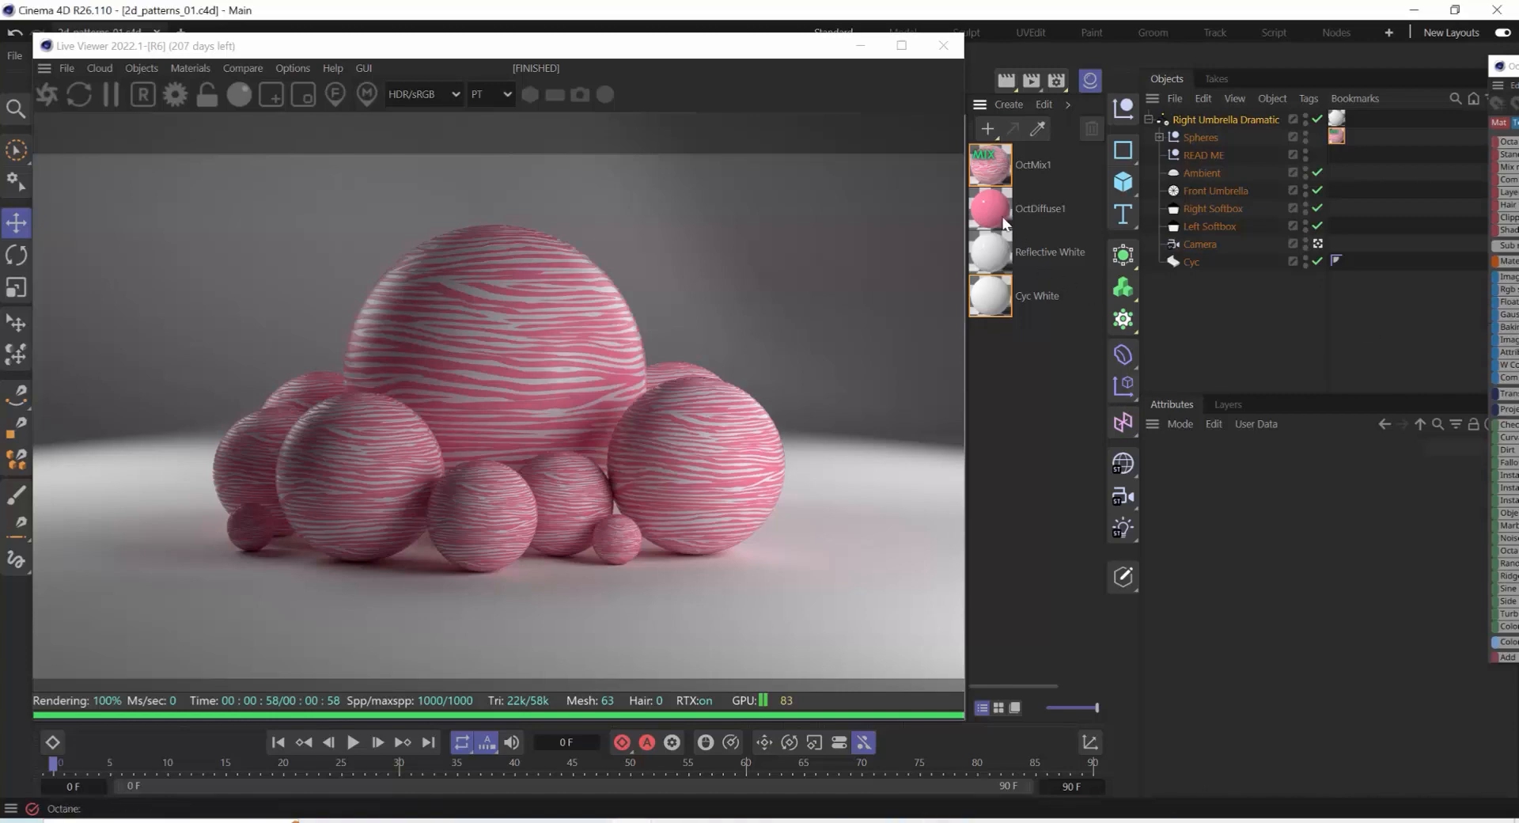
# Replace the material on the Spheres object with OctDiffuse1
pyautogui.doubleClick(1029, 208)
pyautogui.click(1479, 201)
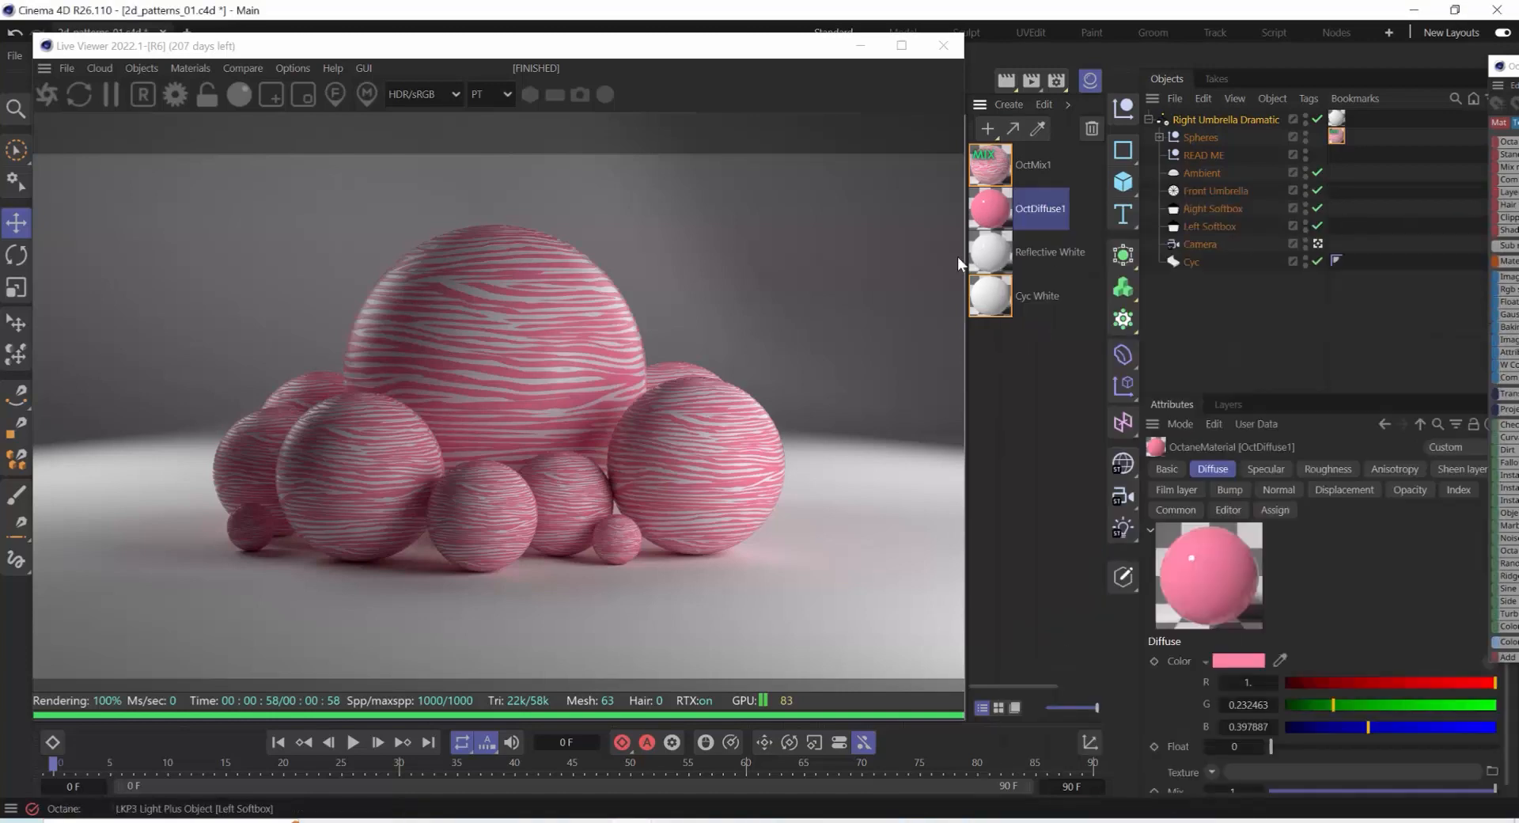
pyautogui.moveTo(995, 214); pyautogui.dragTo(1337, 138)
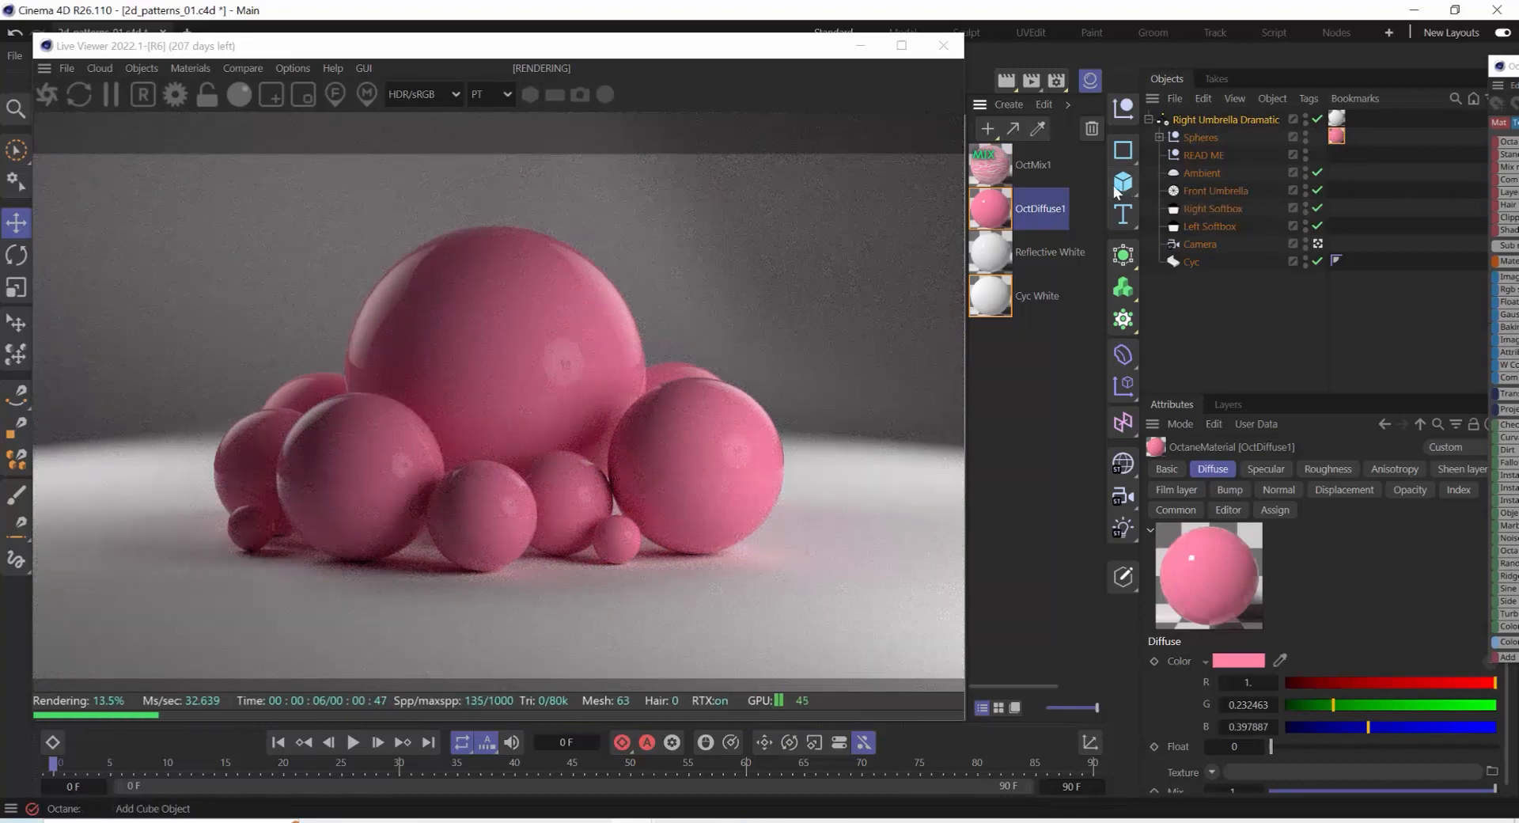
# Inspect the mix settings of the OctMix1 material and the image texture driving its Amount
pyautogui.doubleClick(989, 179)
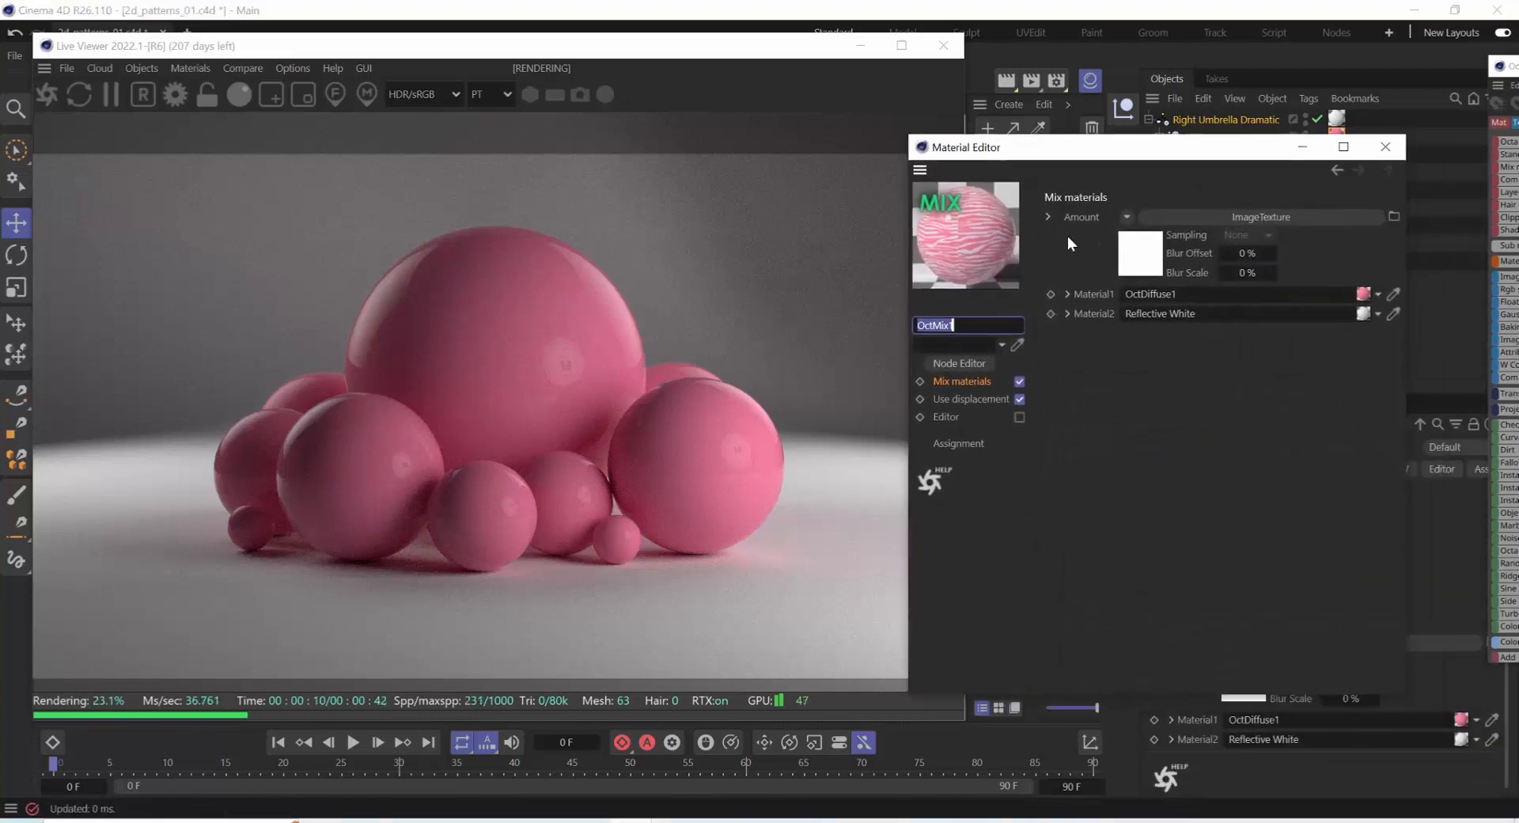
pyautogui.click(1131, 261)
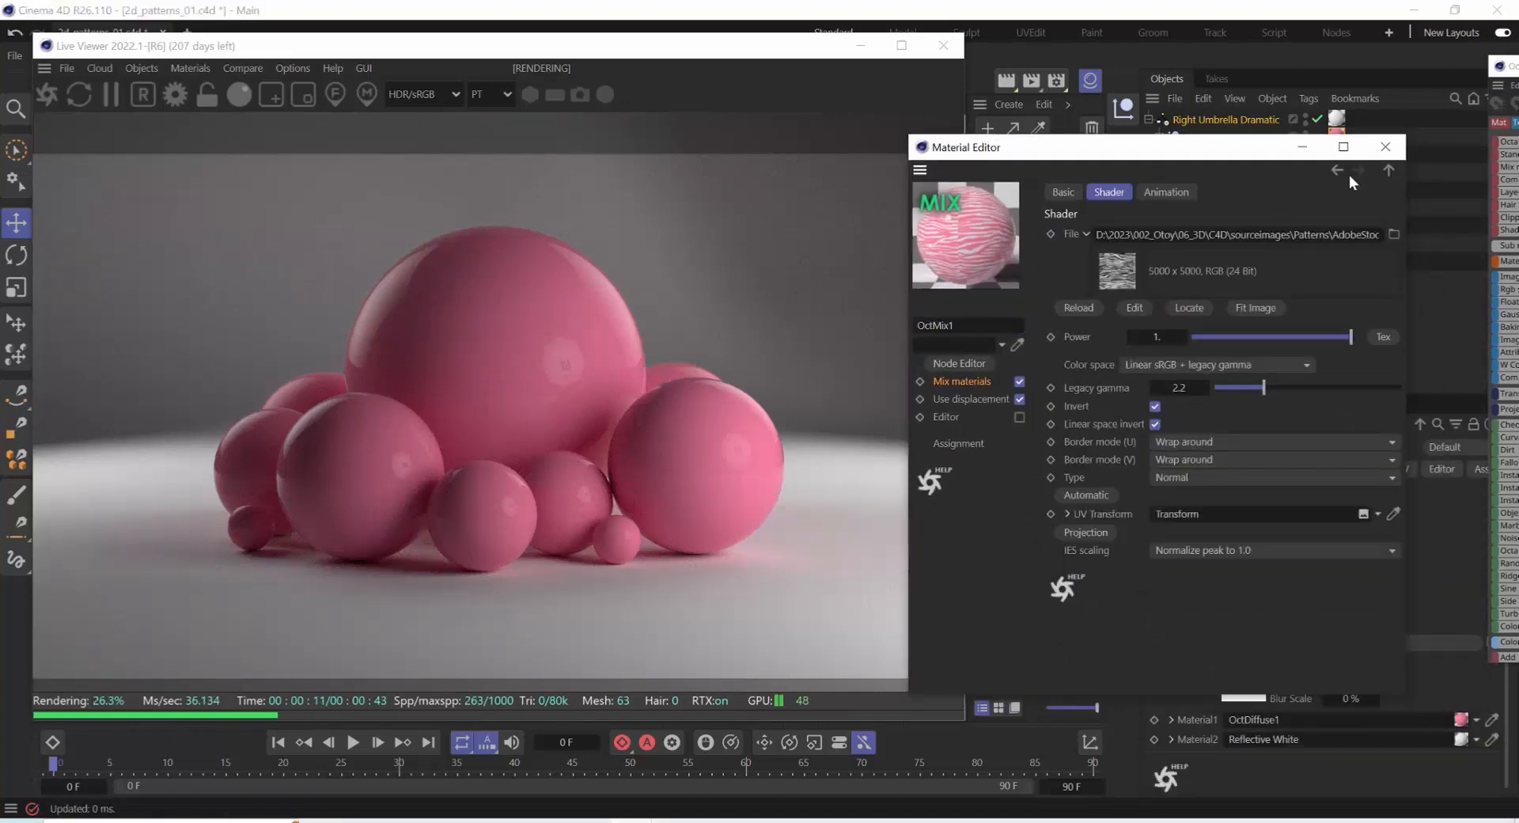
pyautogui.click(1387, 147)
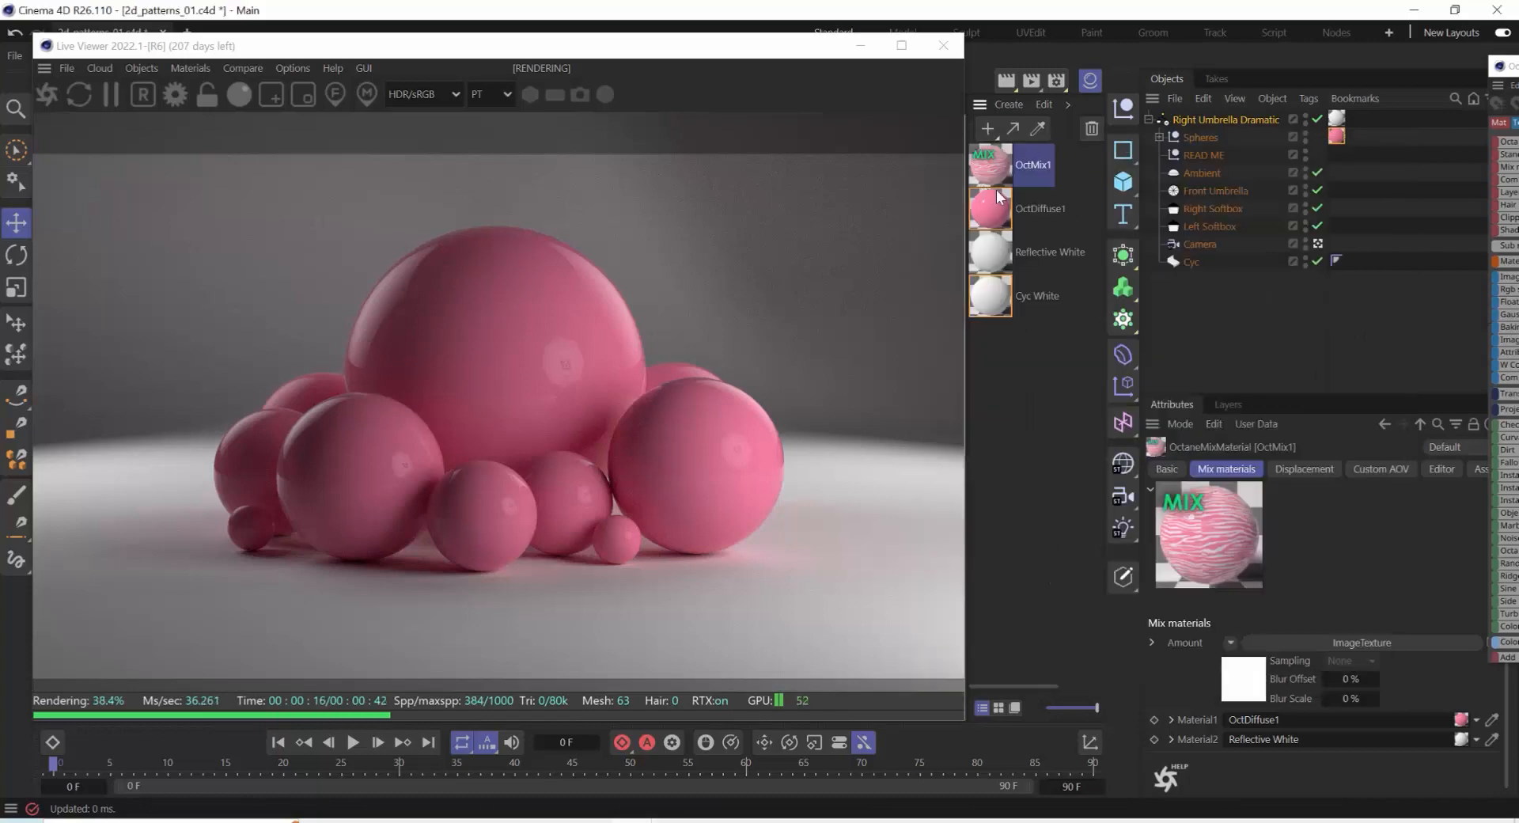
# Bring the Octane Node Editor into view and spread apart the ImageTexture, Transform and OctMix1 nodes
pyautogui.moveTo(1518, 65); pyautogui.dragTo(678, 71)
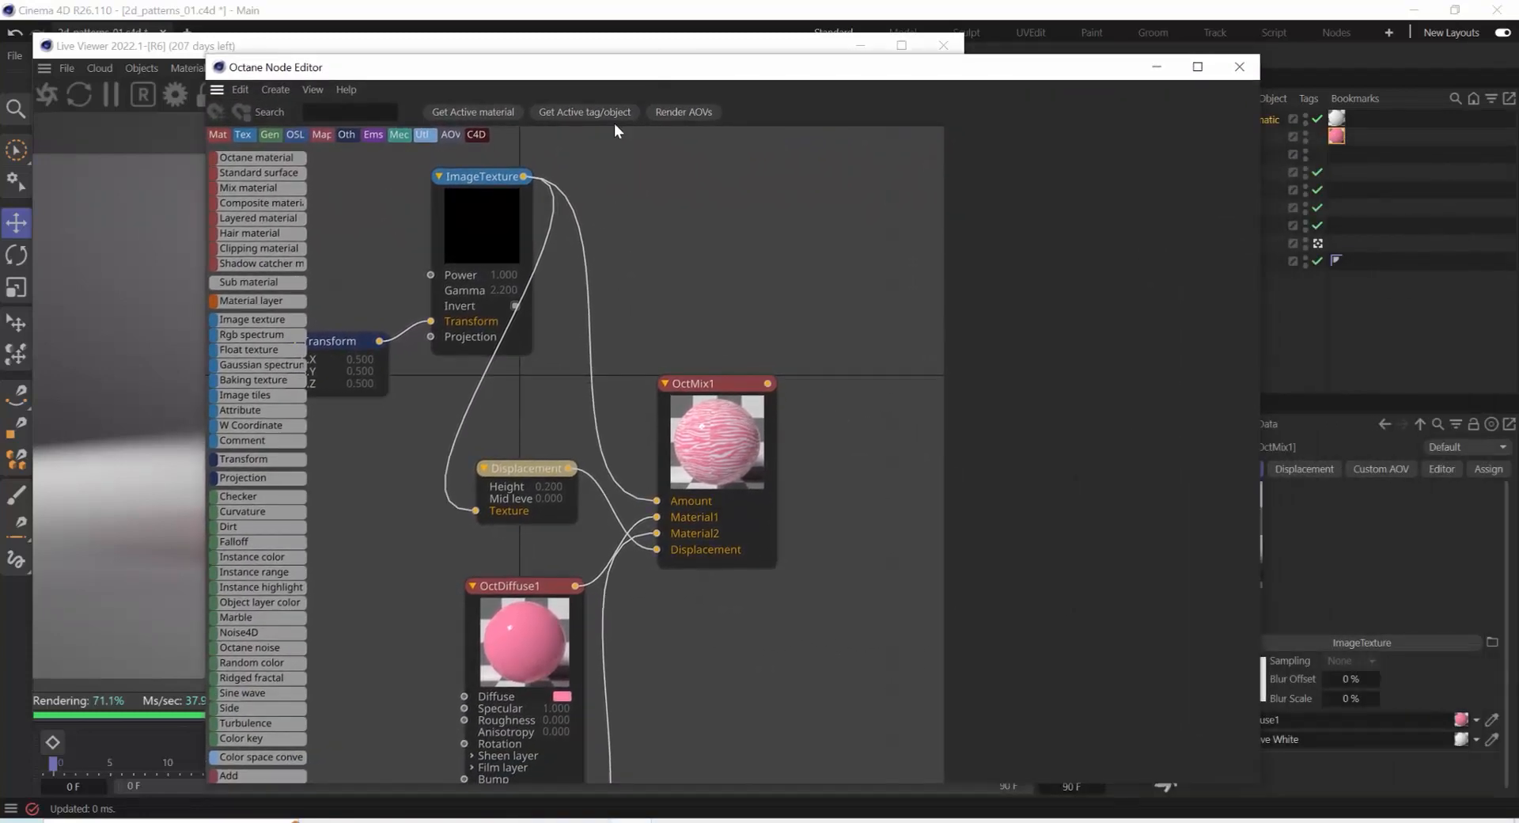
pyautogui.moveTo(501, 215); pyautogui.dragTo(455, 181)
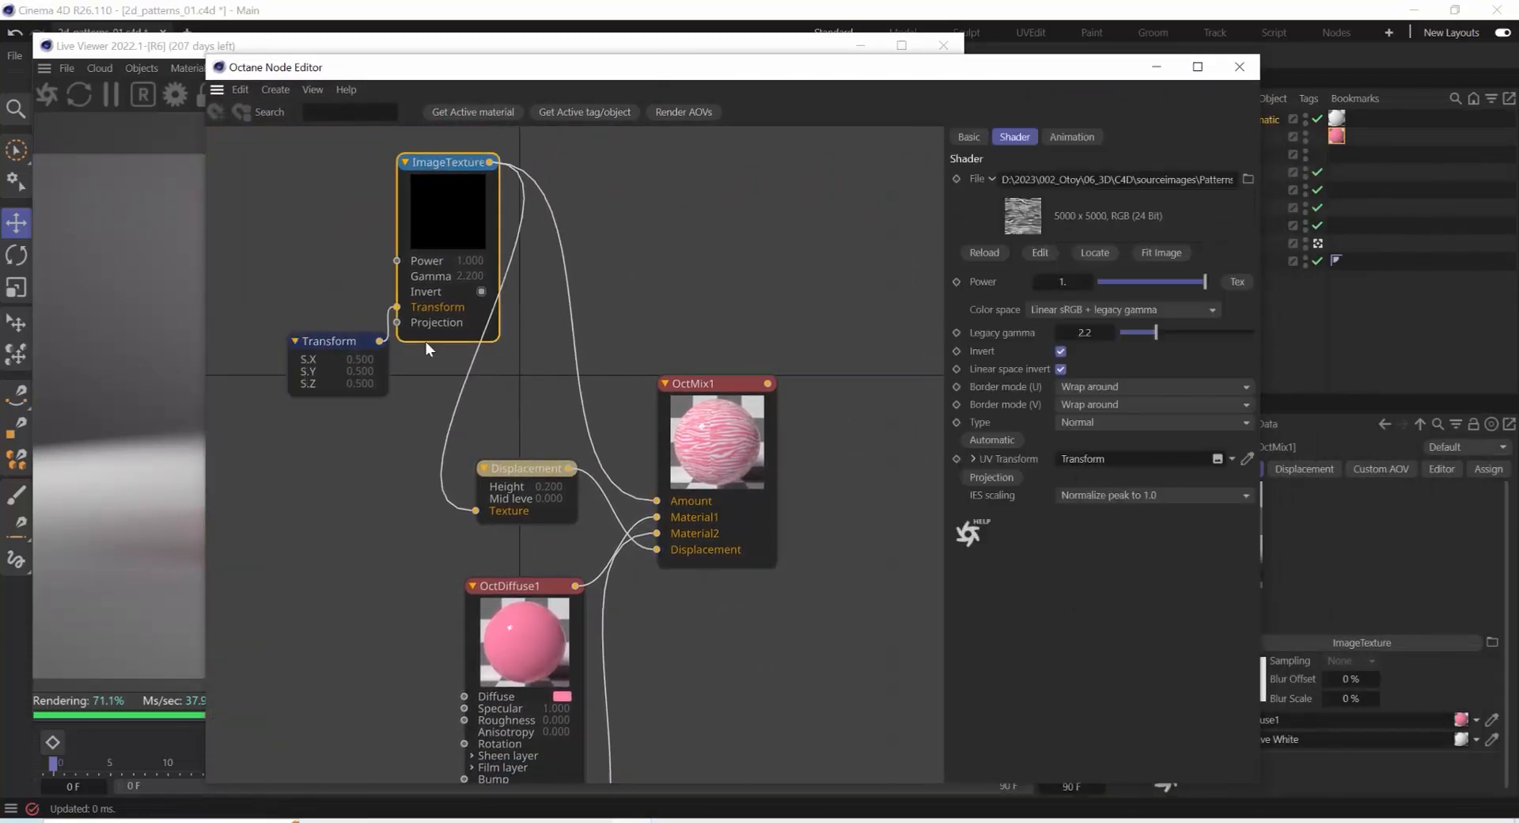
pyautogui.moveTo(339, 343); pyautogui.dragTo(322, 355)
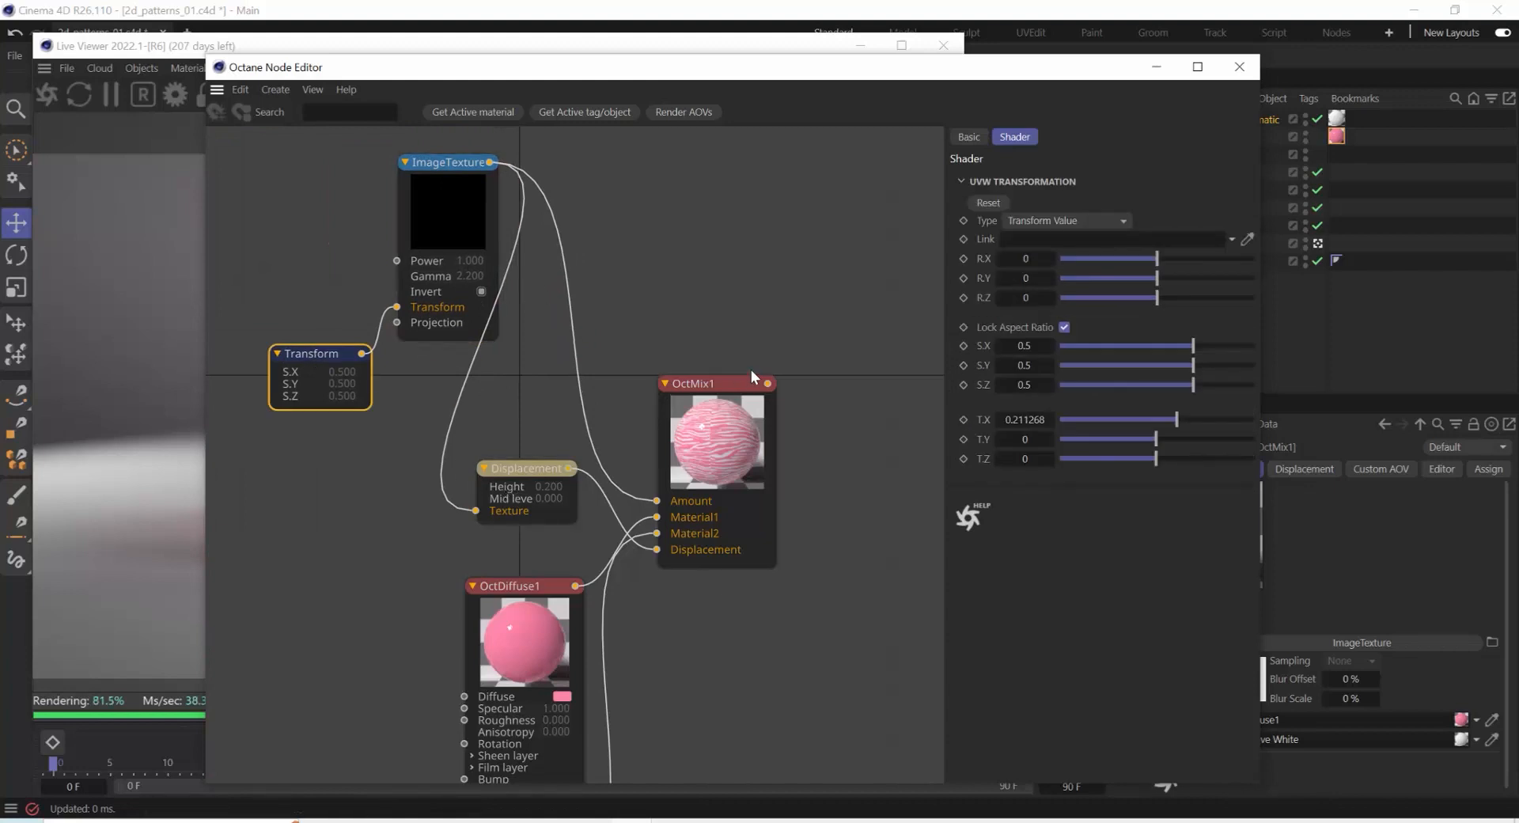
pyautogui.moveTo(696, 447); pyautogui.dragTo(767, 420)
# Browse the pattern image files available for the ImageTexture node, without loading a different one
pyautogui.click(445, 174)
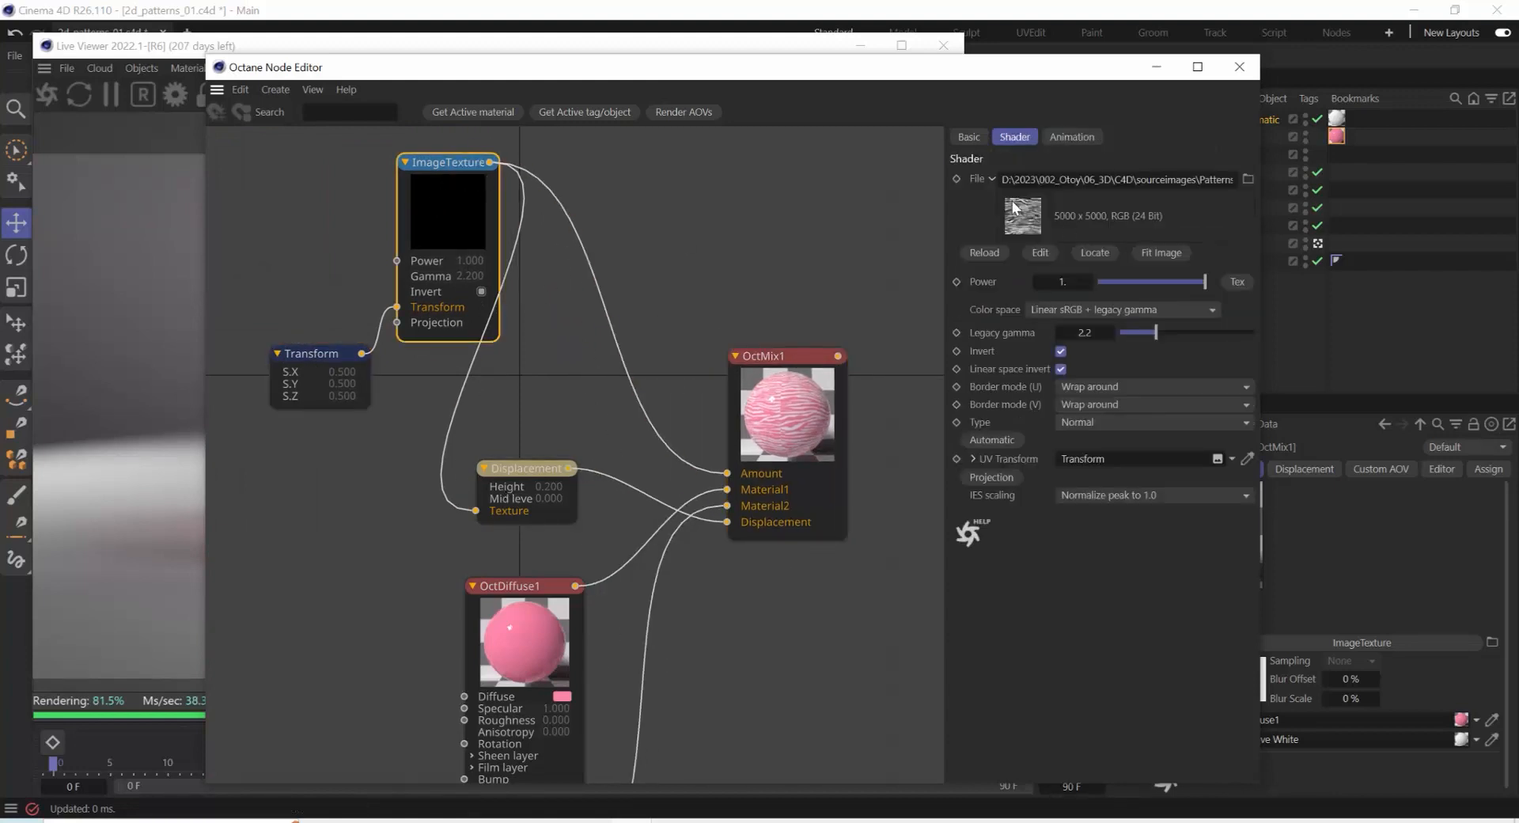
pyautogui.click(1248, 179)
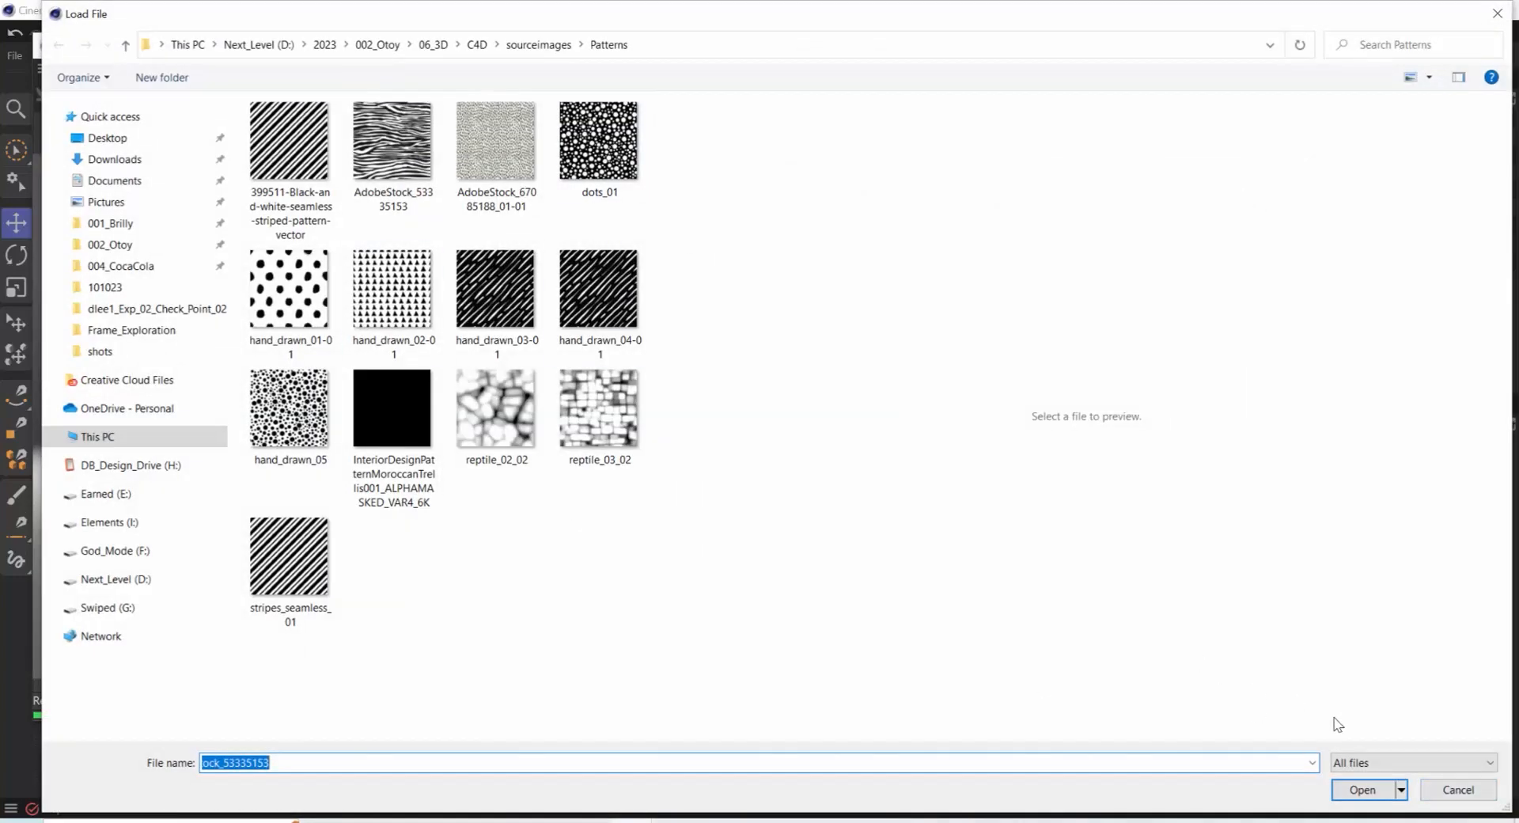
pyautogui.click(1462, 791)
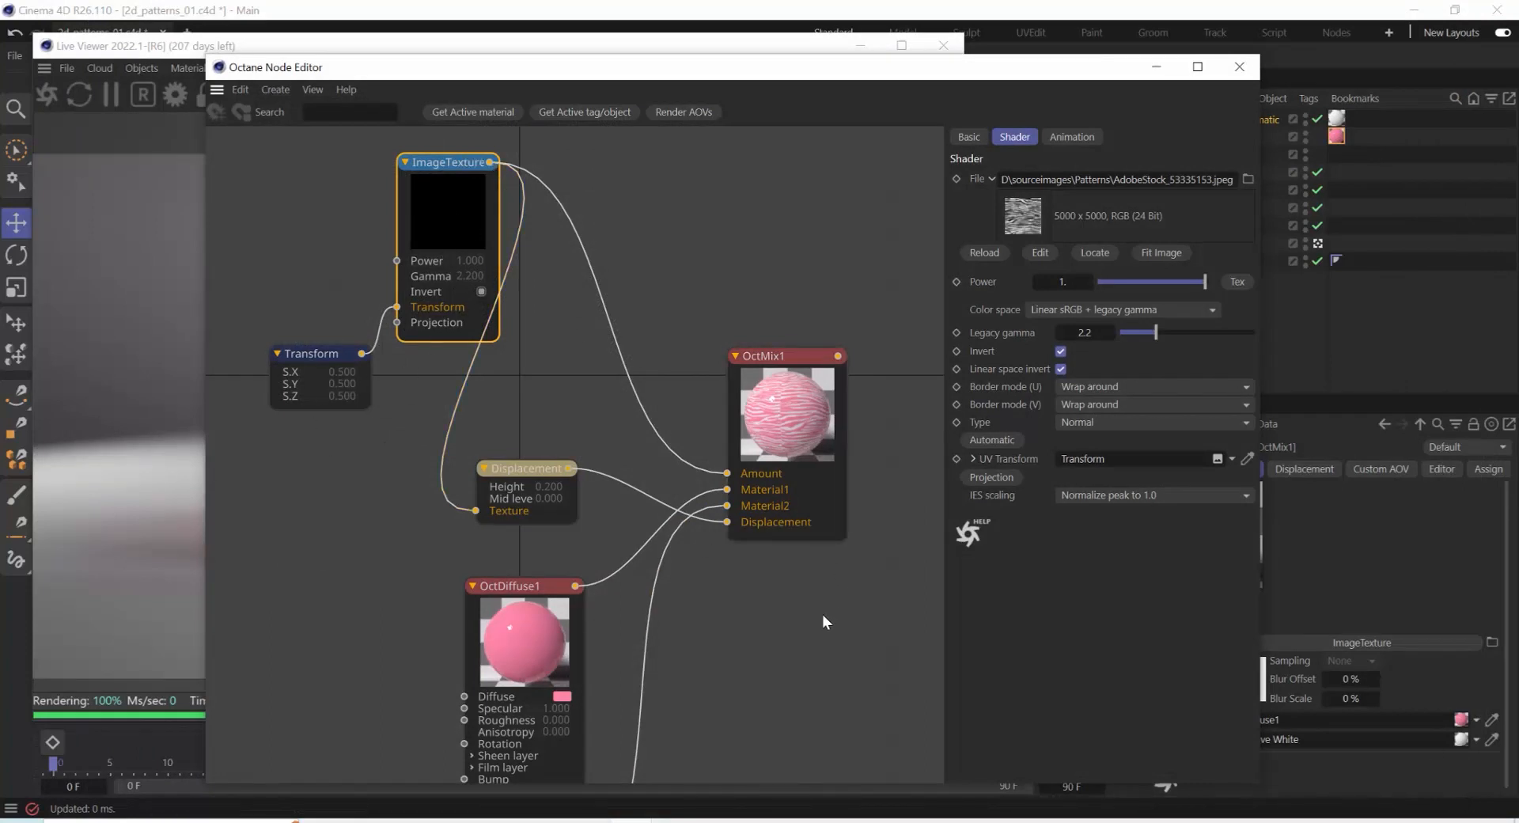
# Examine the OctDiffuse1, ImageTexture and Transform nodes feeding OctMix1, and close the node editor
pyautogui.moveTo(822, 612); pyautogui.dragTo(811, 378, button='middle')
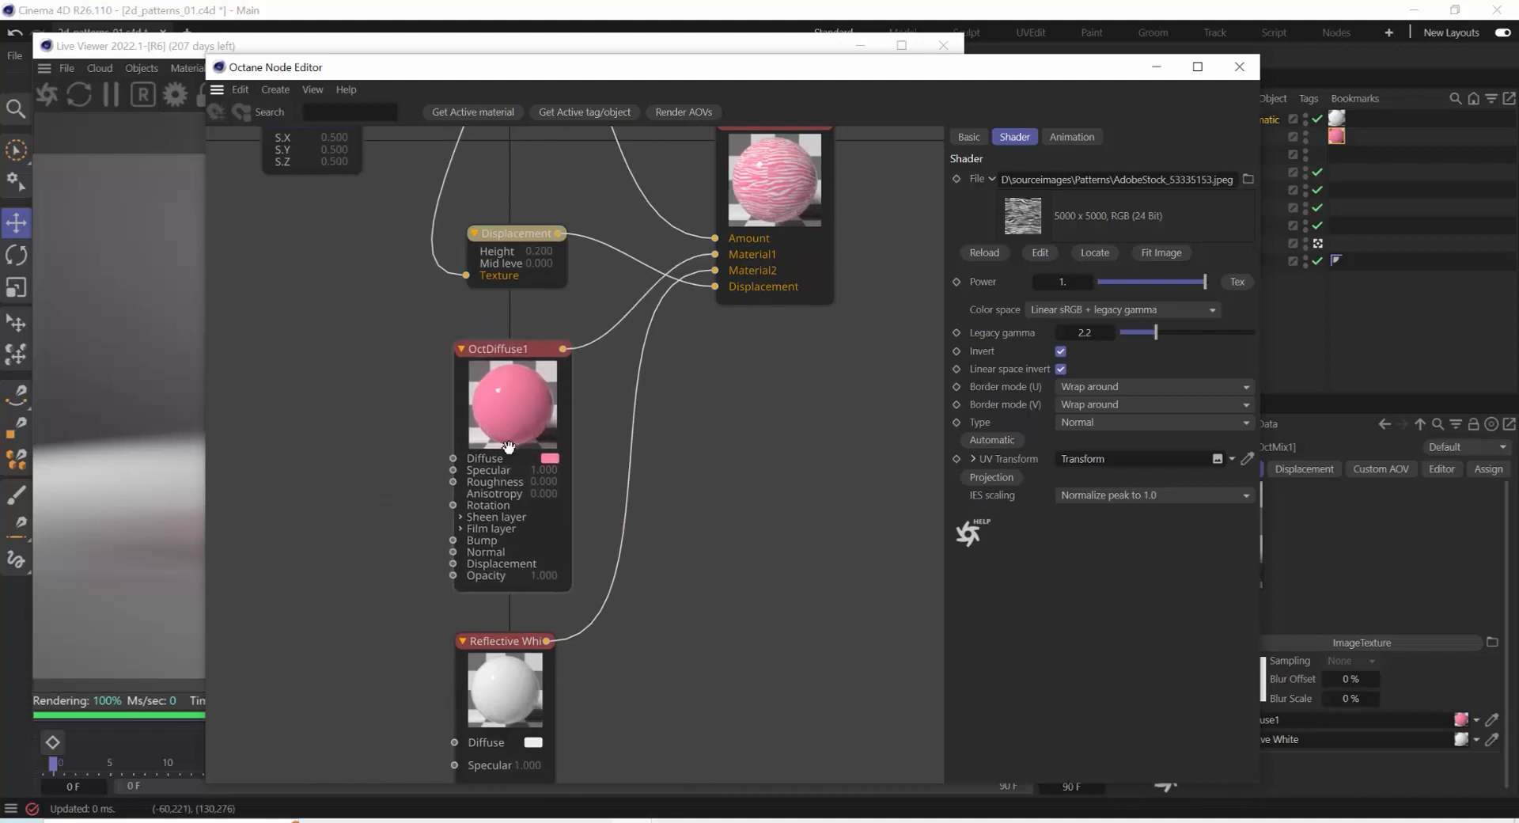
pyautogui.moveTo(499, 417); pyautogui.dragTo(491, 425)
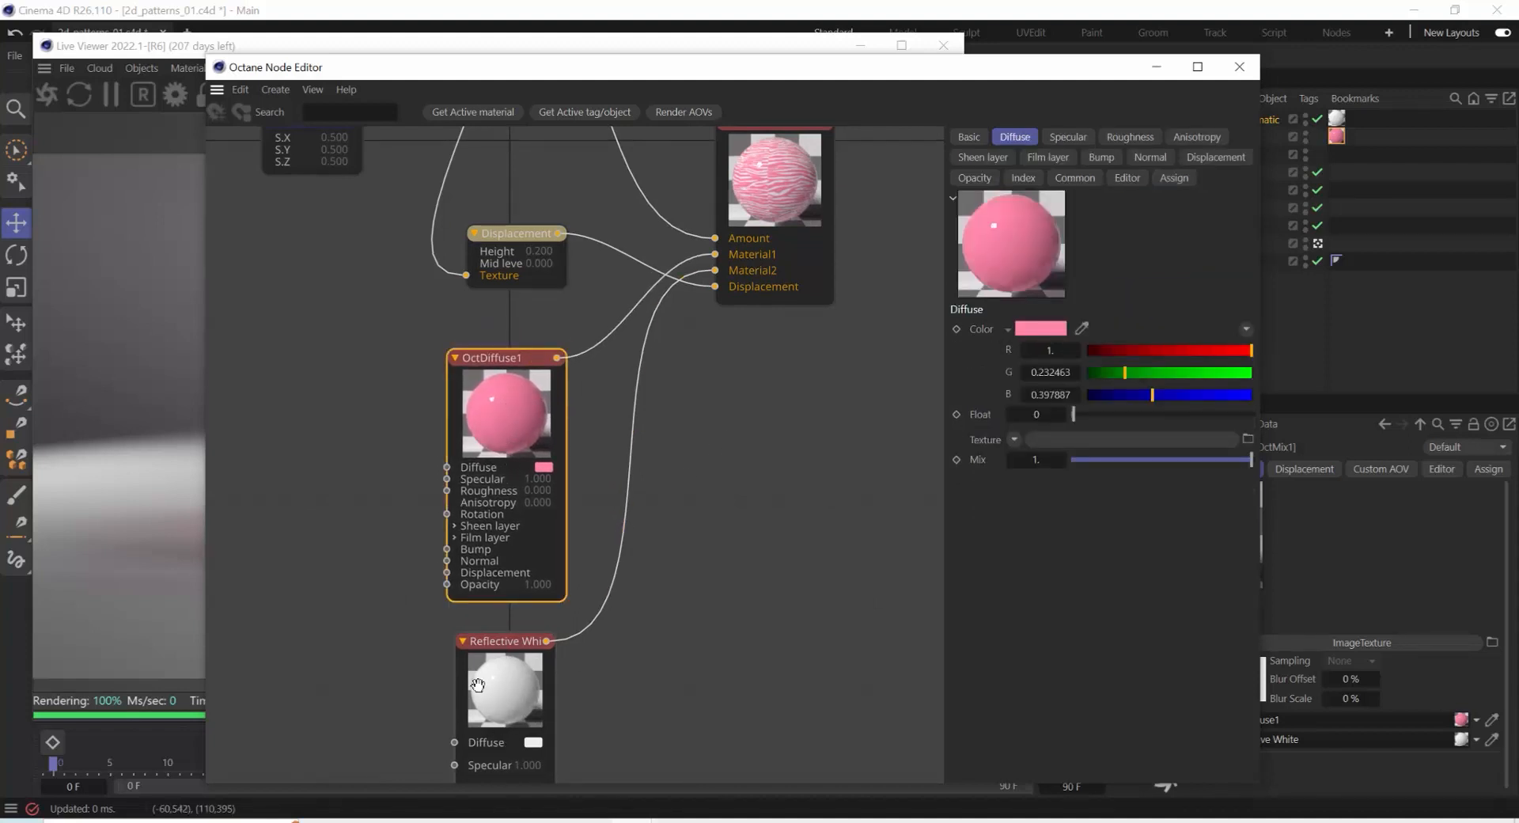
pyautogui.moveTo(509, 330); pyautogui.dragTo(588, 570, button='middle')
pyautogui.click(543, 243)
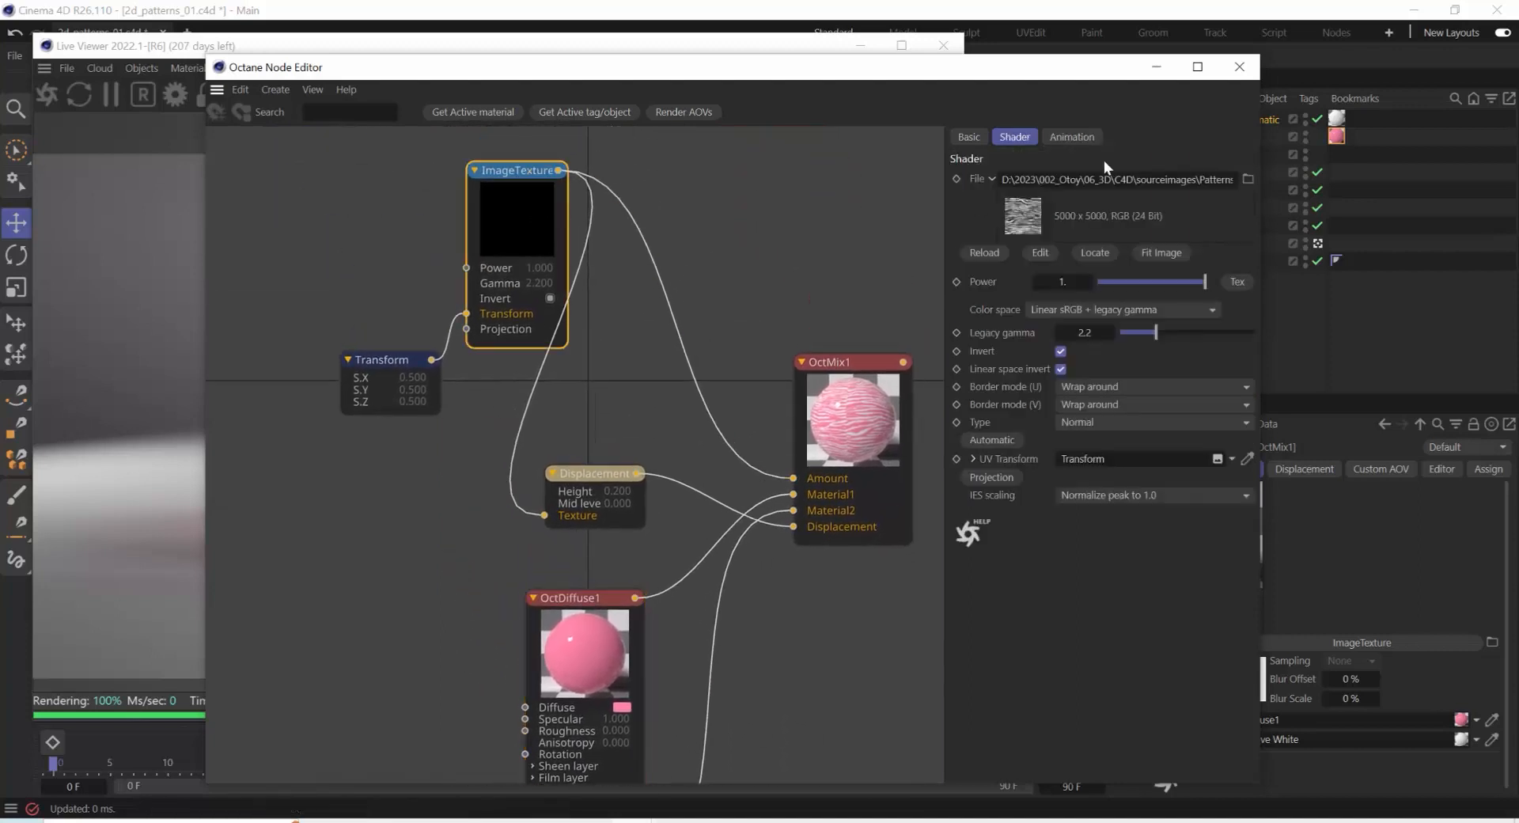
pyautogui.click(390, 360)
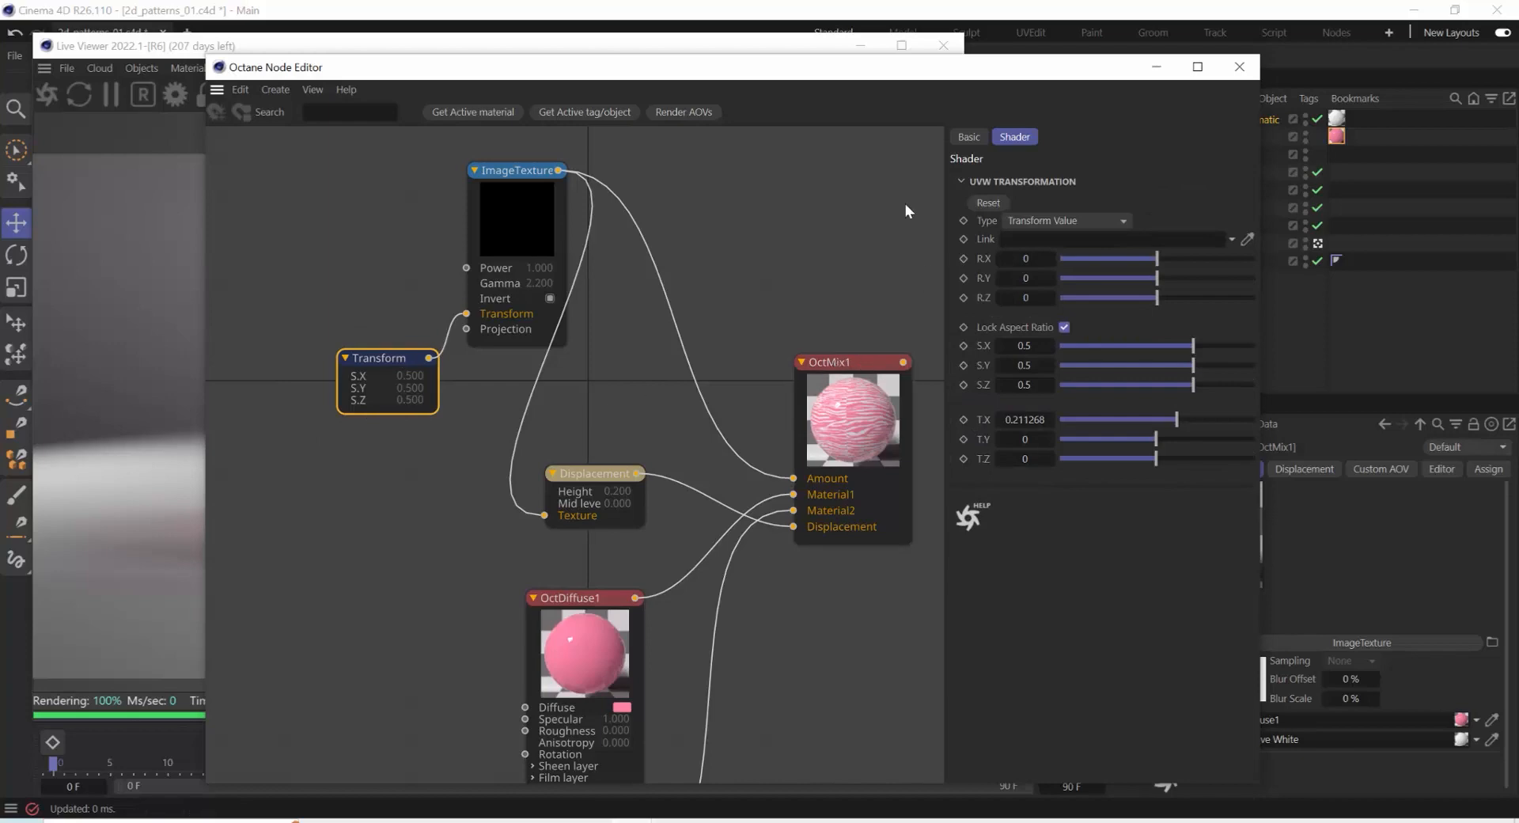
pyautogui.moveTo(814, 61); pyautogui.dragTo(869, 183)
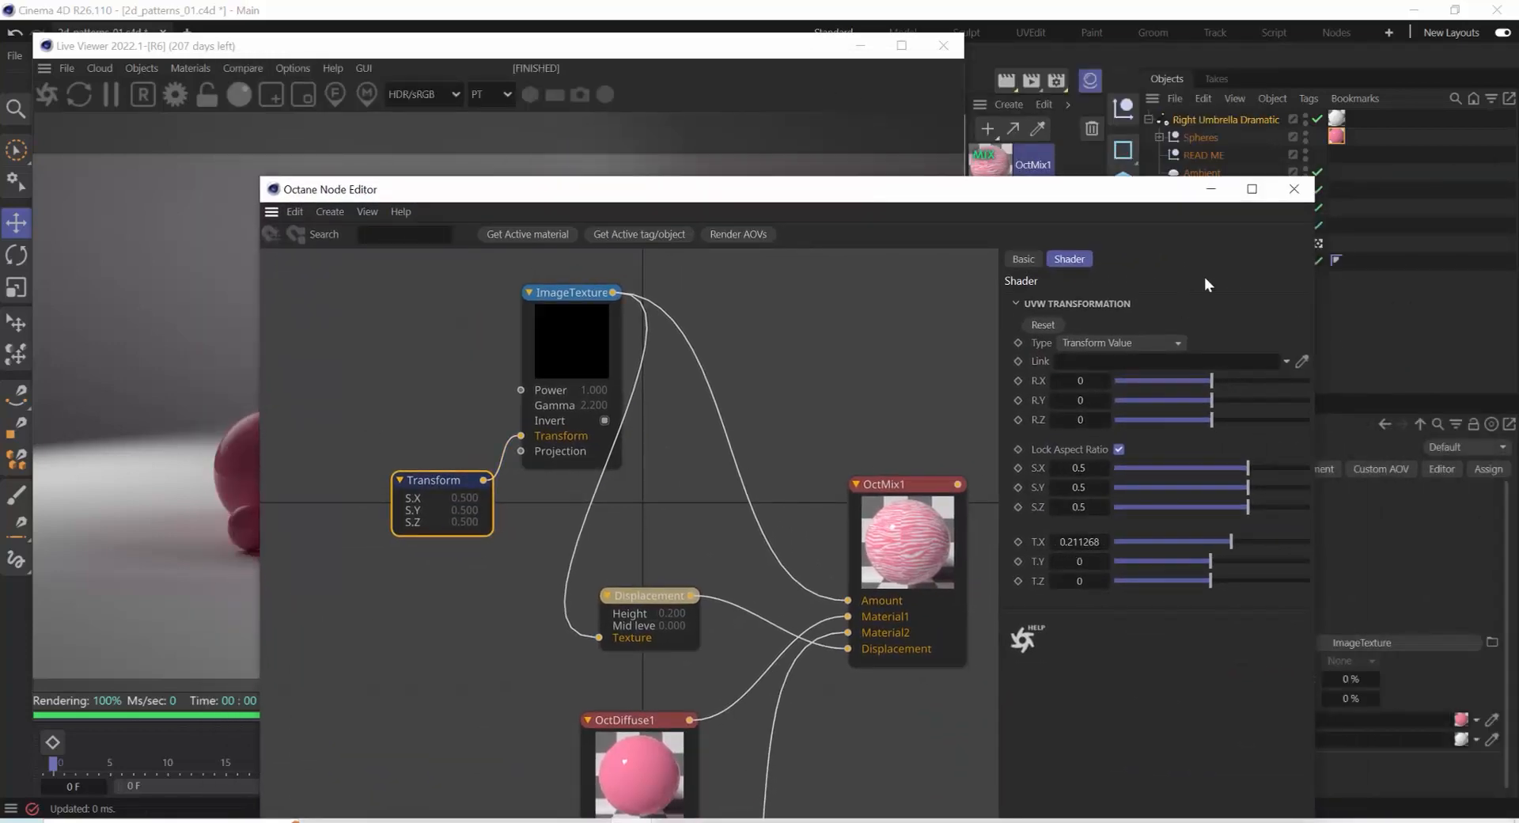
pyautogui.click(1293, 188)
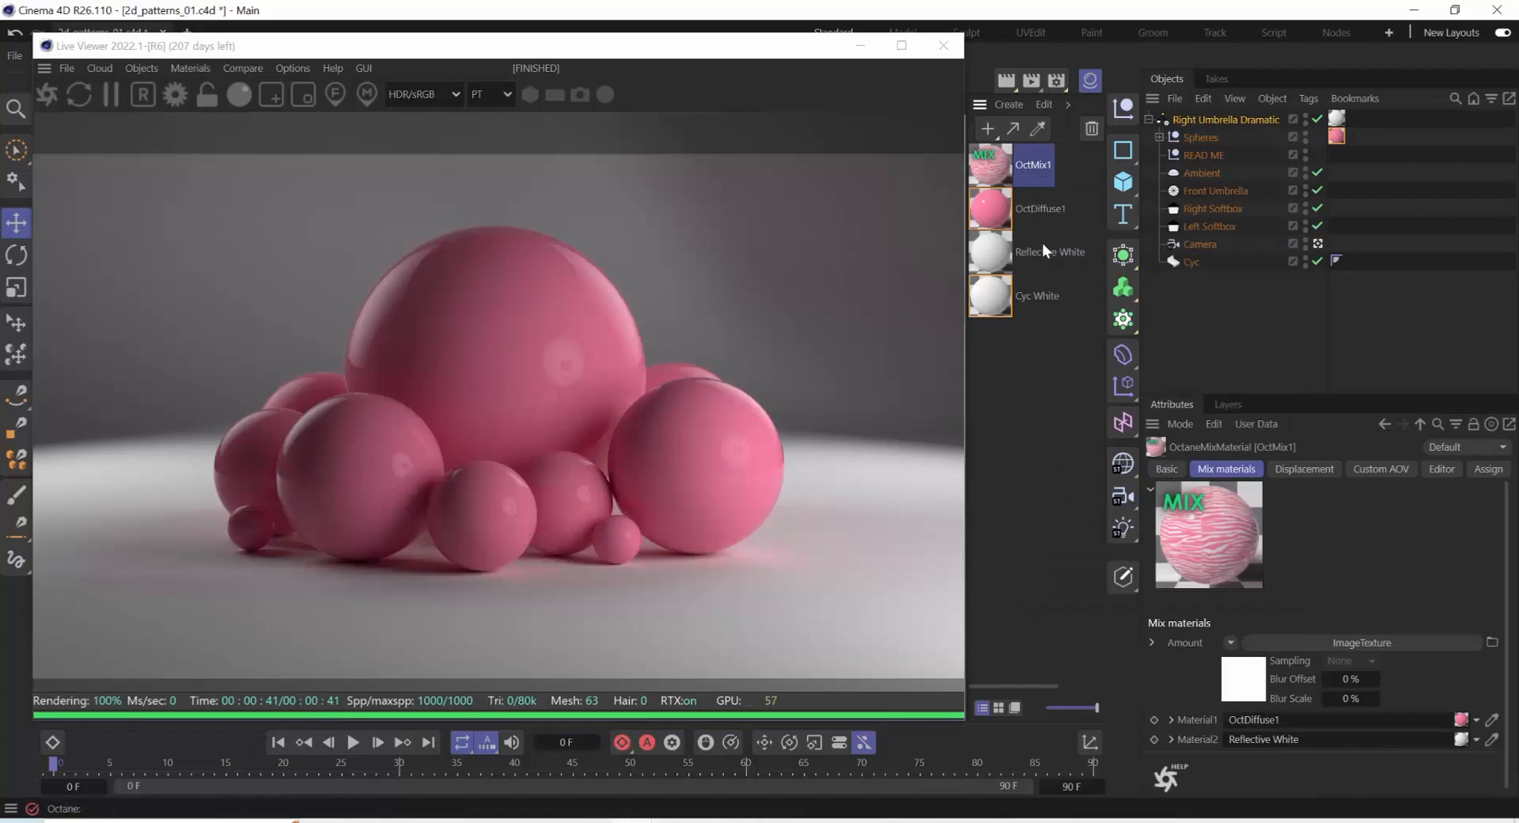
# Apply the OctMix1 material to the Spheres object and open its node graph
pyautogui.moveTo(1000, 169); pyautogui.dragTo(1336, 139)
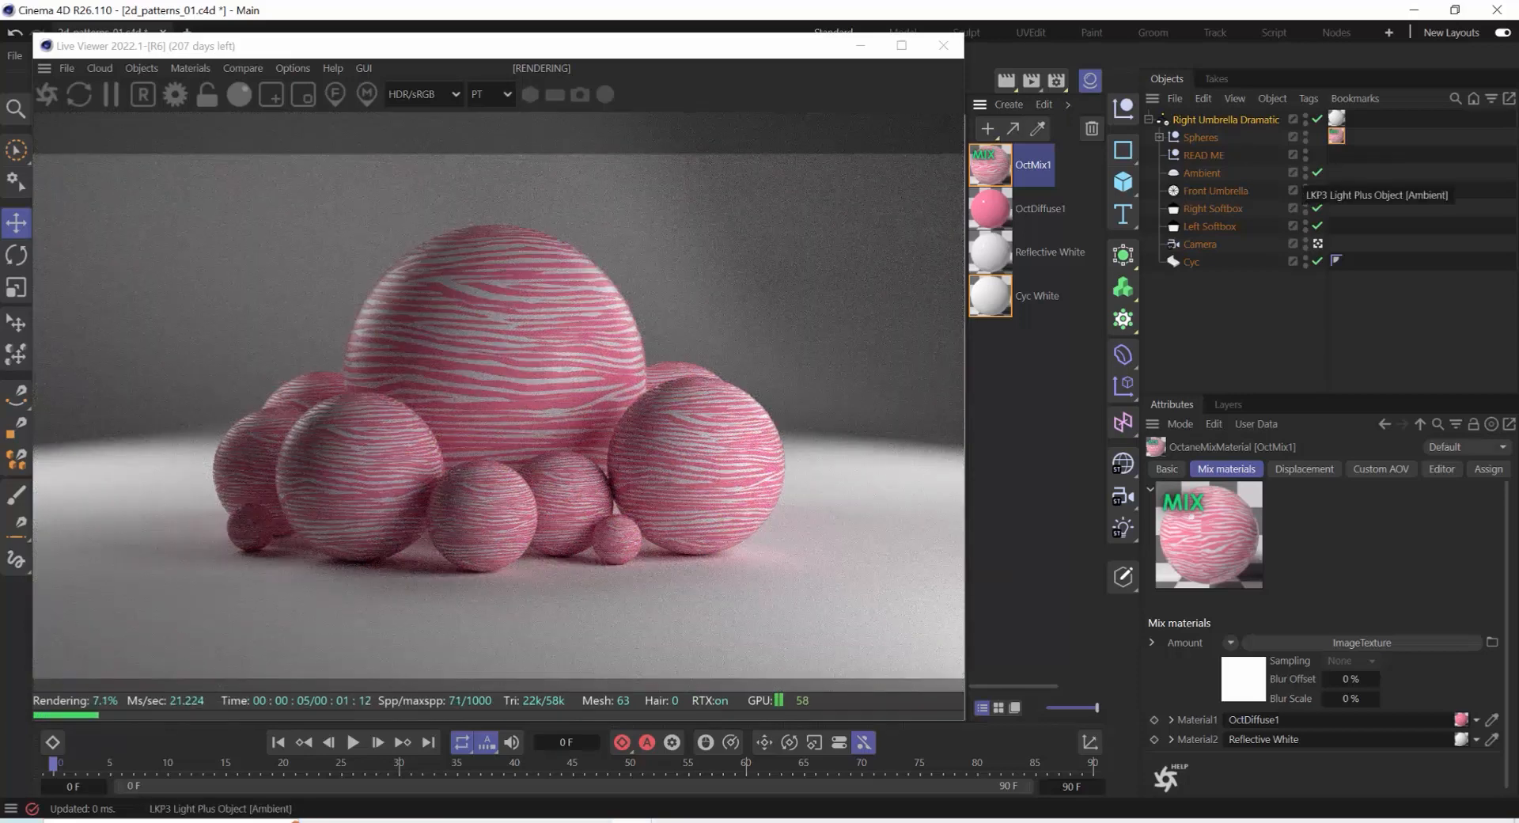
pyautogui.doubleClick(981, 164)
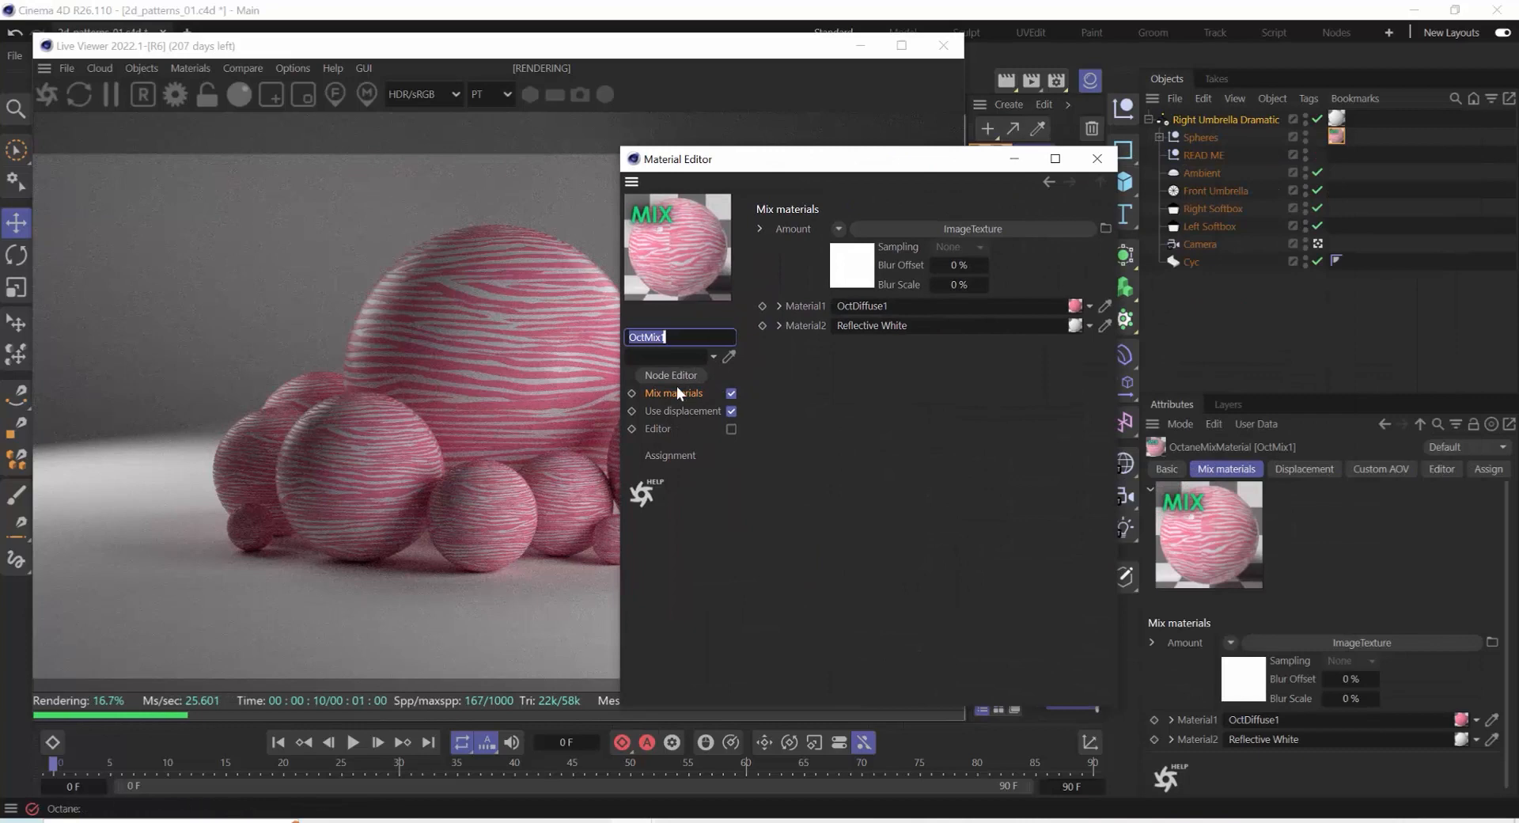
pyautogui.click(671, 375)
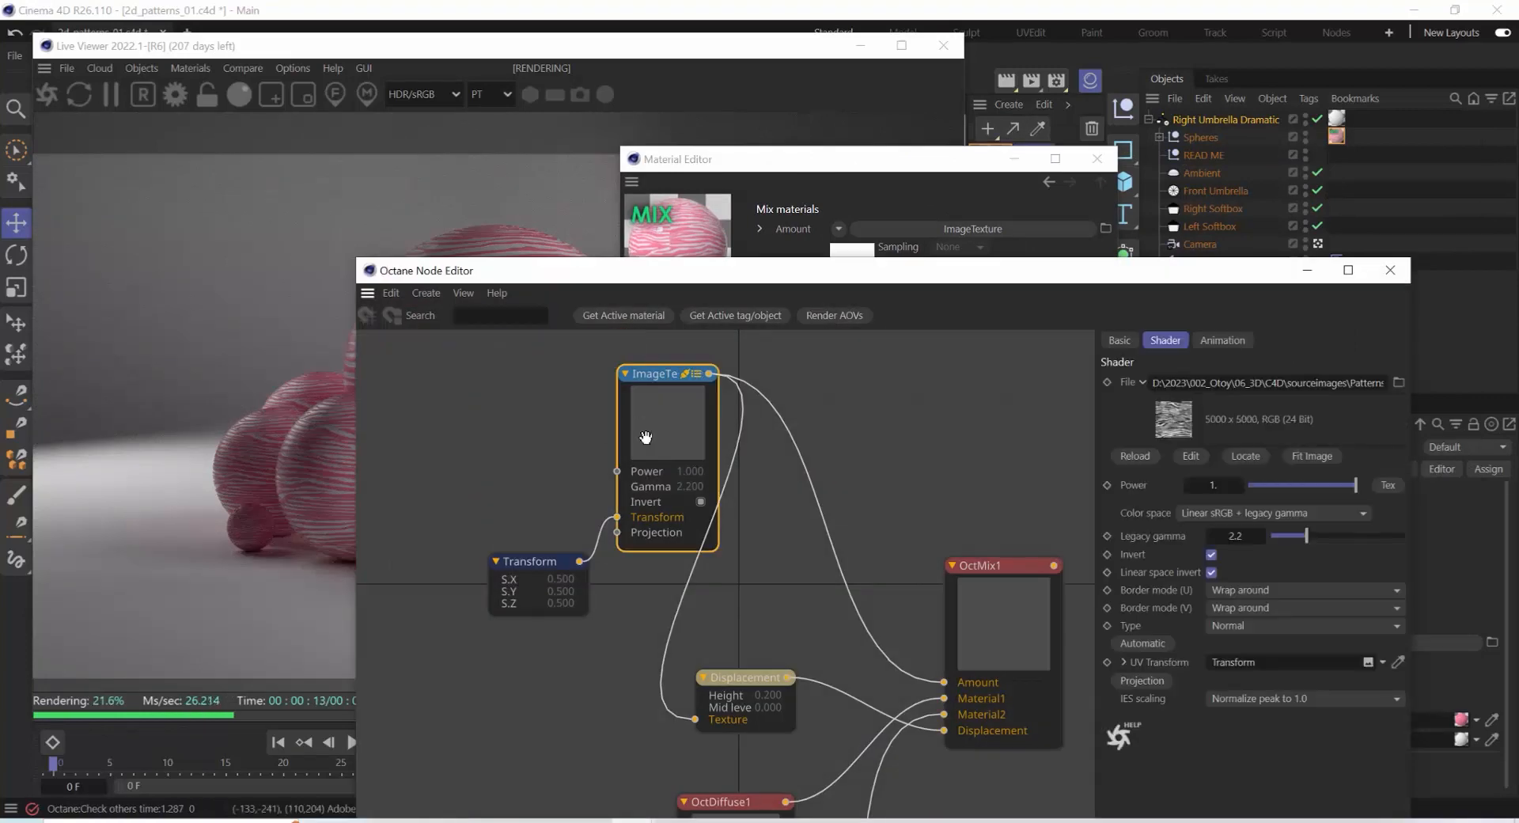
# Load the hand_drawn_04-01 pattern image into the ImageTexture node
pyautogui.click(1398, 382)
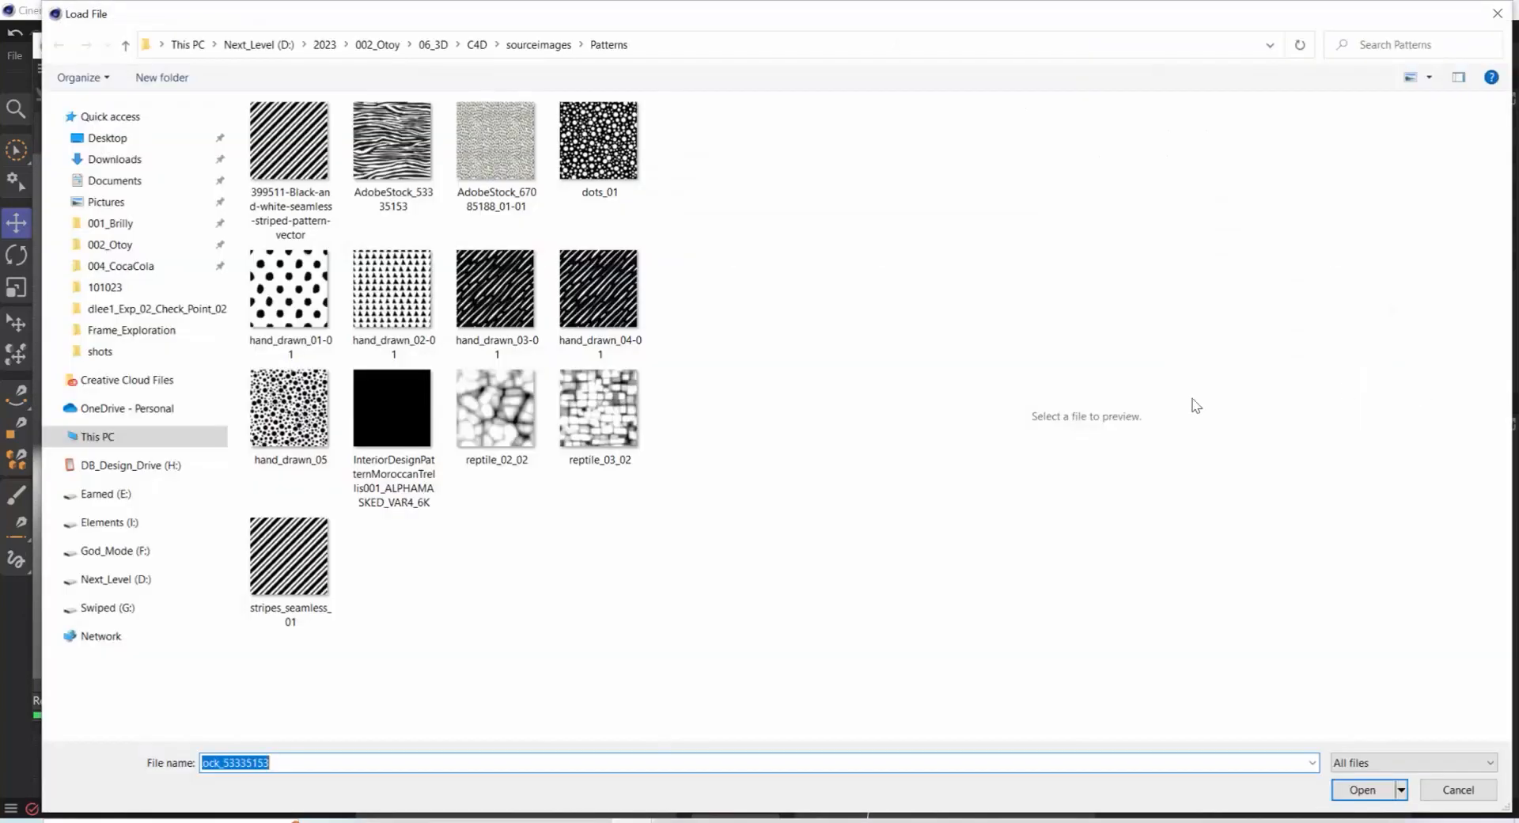
pyautogui.click(599, 297)
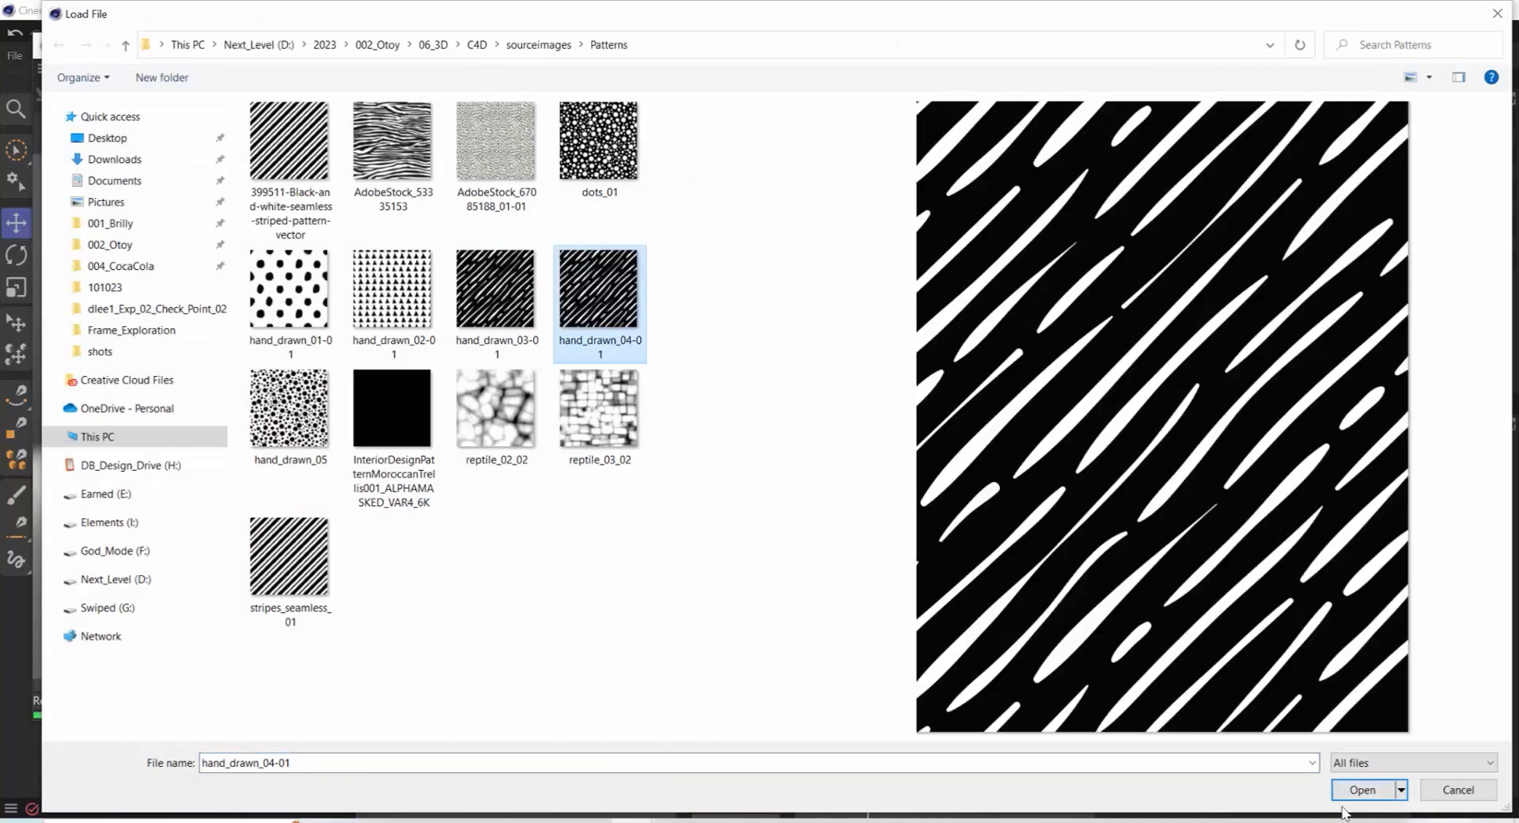
pyautogui.click(1361, 789)
pyautogui.click(828, 497)
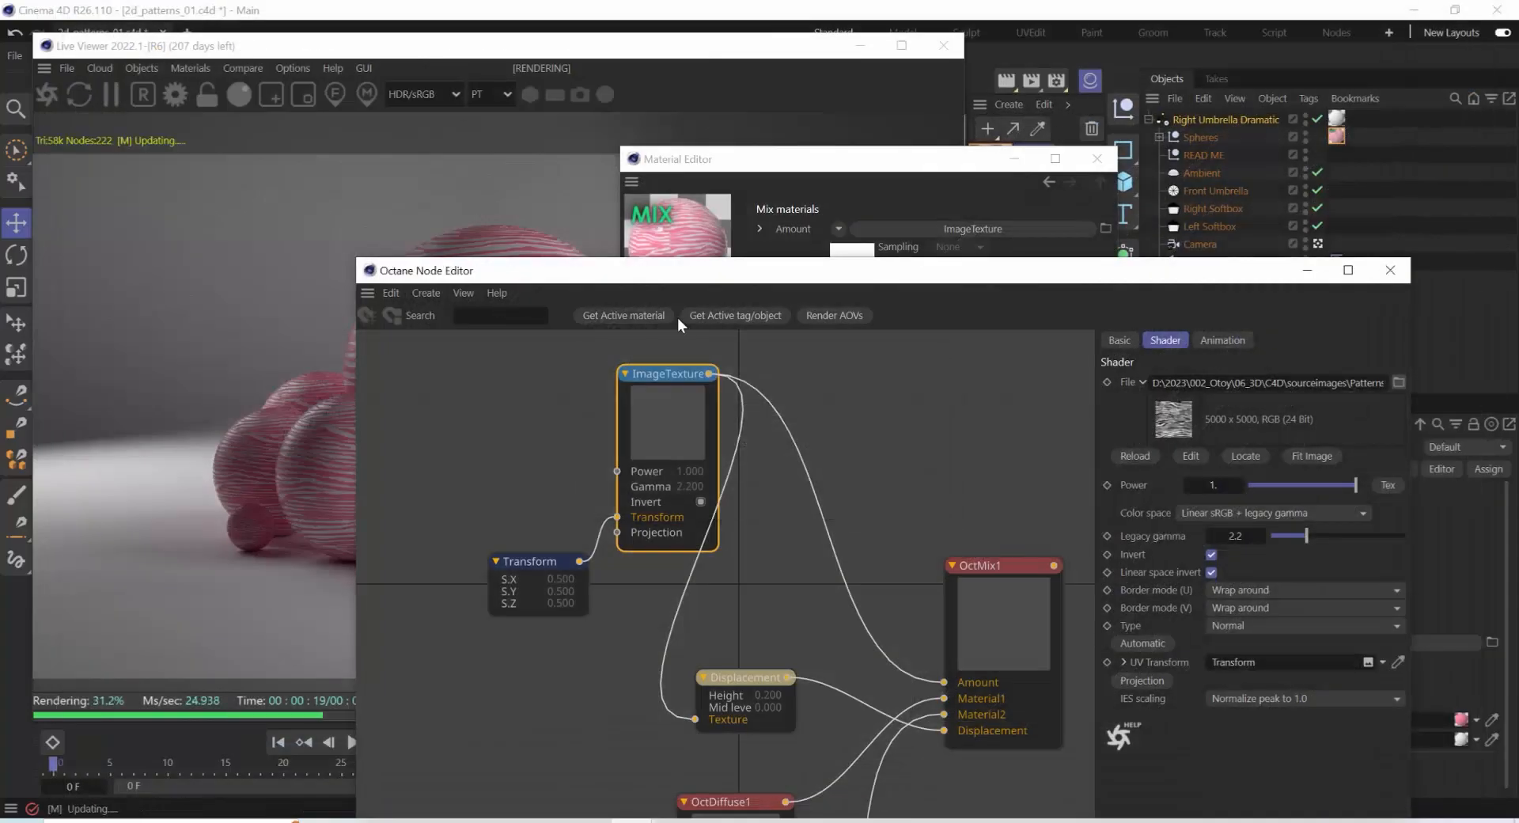
# Turn off Invert on the ImageTexture node with the render in view, and close the node editor
pyautogui.moveTo(483, 270); pyautogui.dragTo(706, 225)
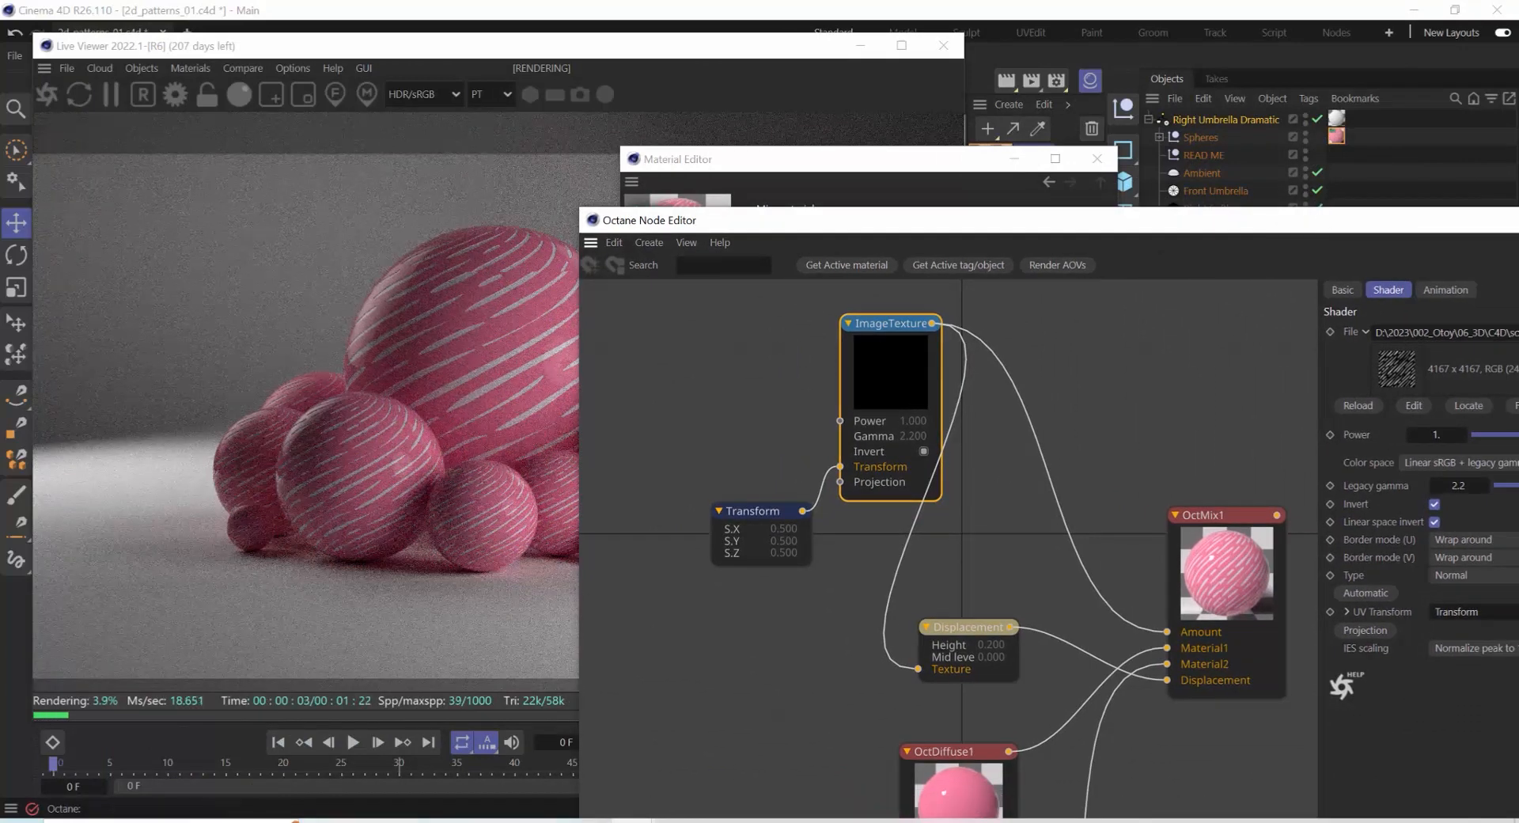
pyautogui.moveTo(1518, 474); pyautogui.dragTo(1424, 473)
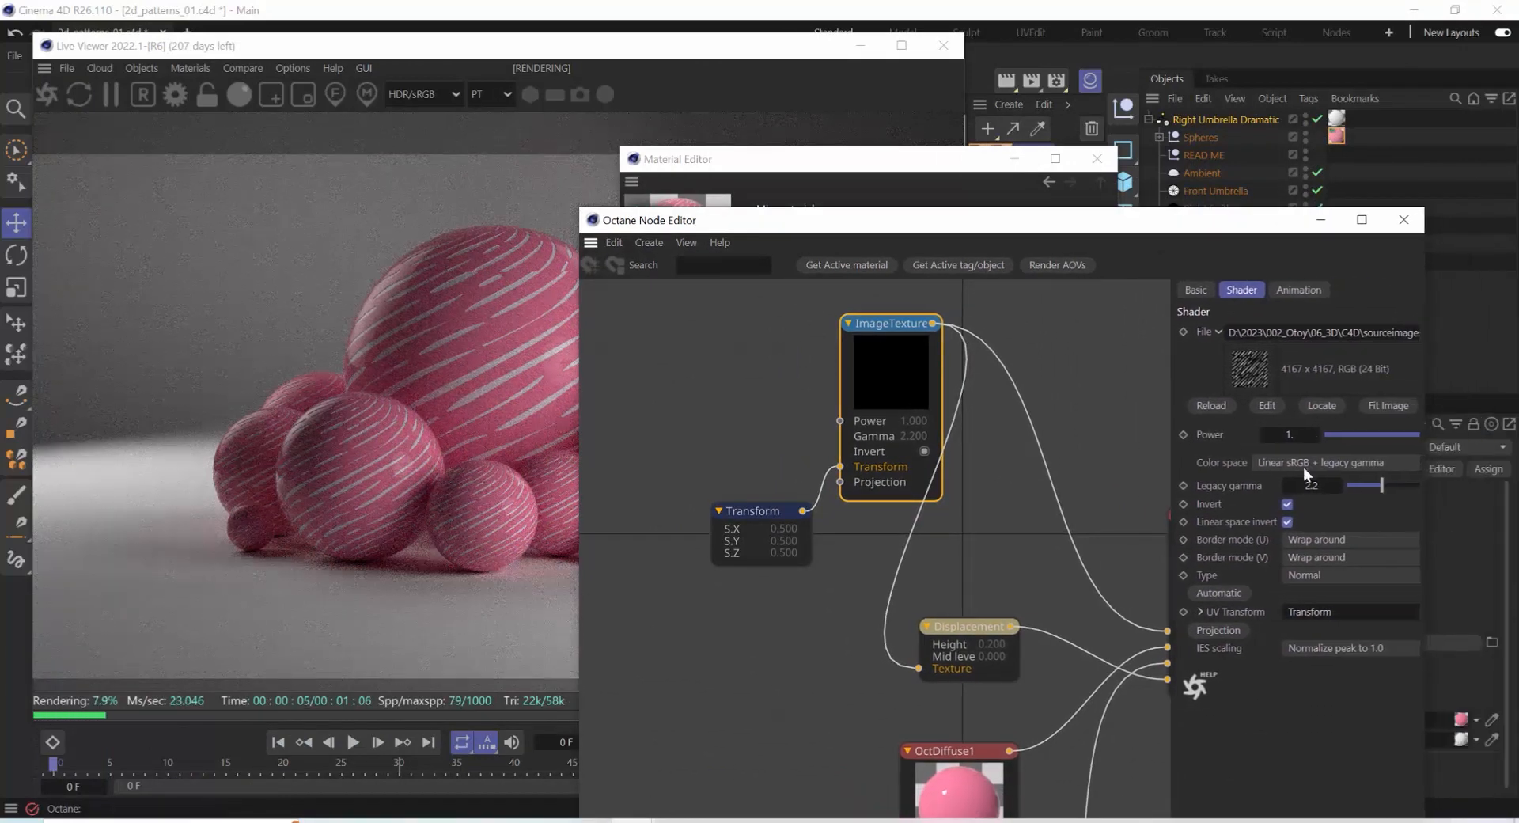
pyautogui.click(1287, 504)
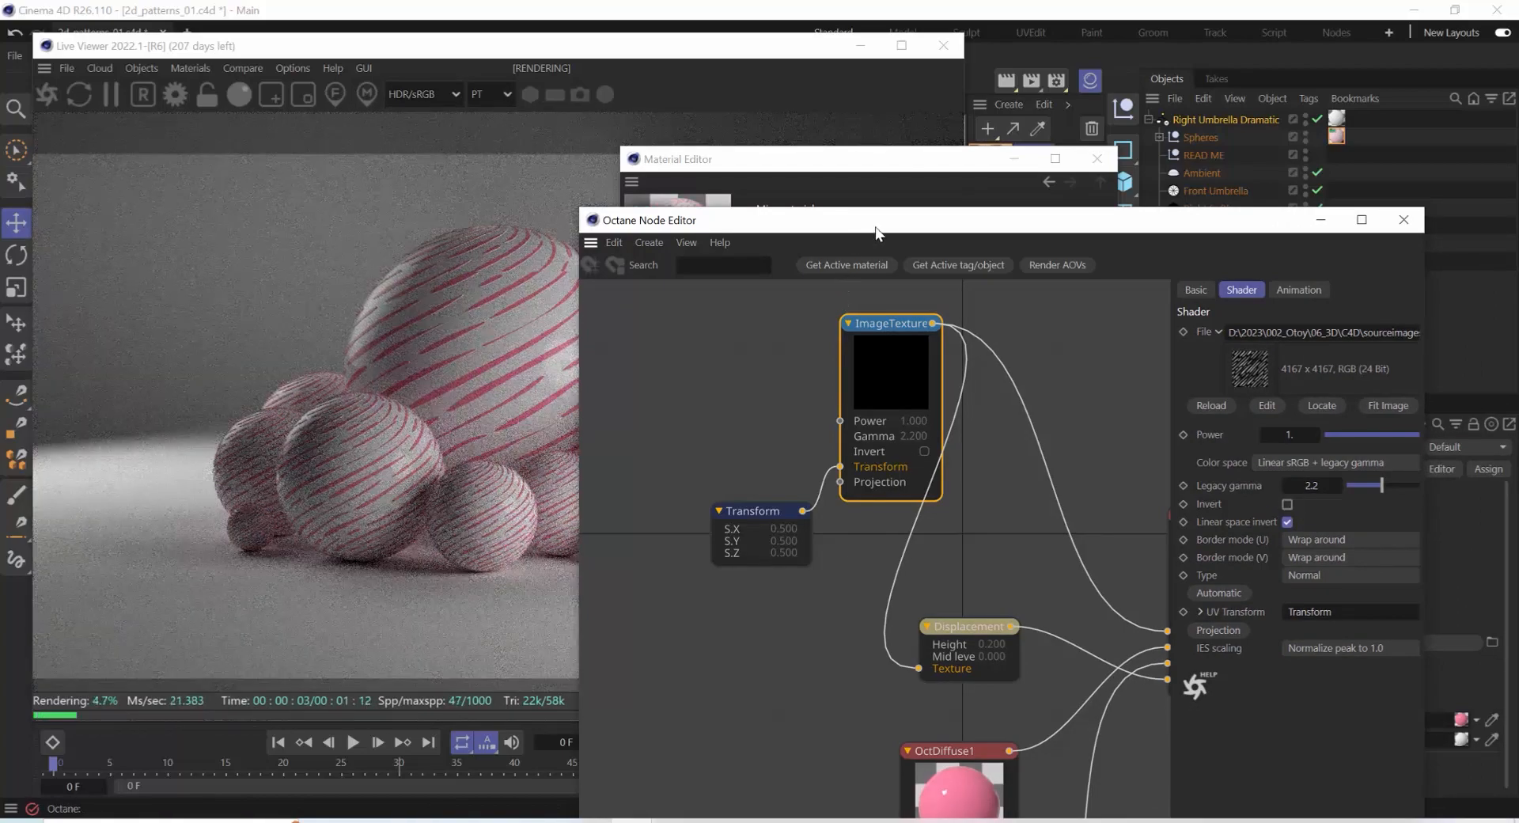
pyautogui.click(1404, 219)
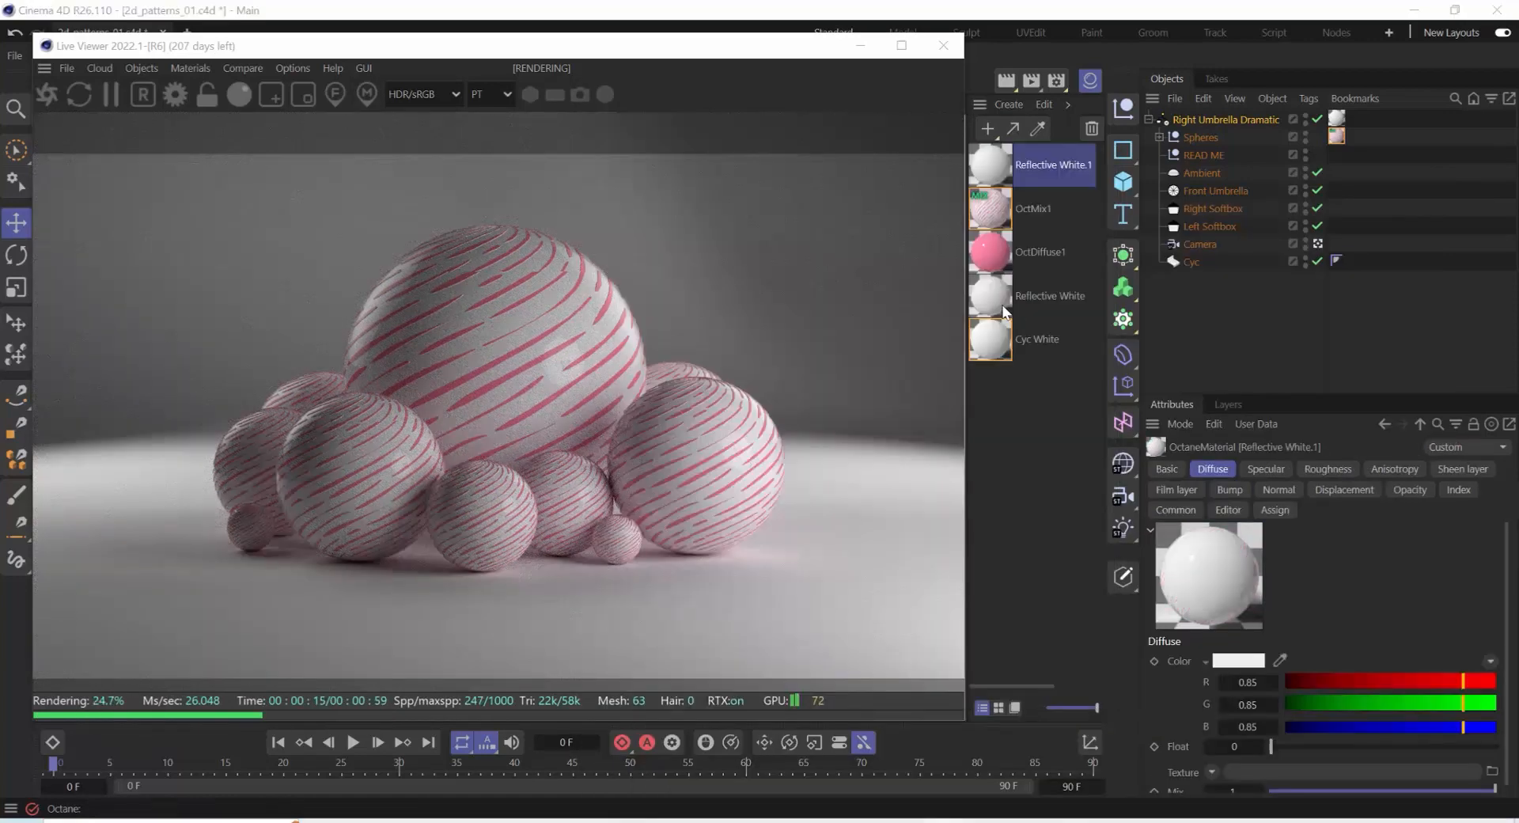
# Set Material1 of OctMix1 to the Reflective White.1 material and restart the live render
pyautogui.click(987, 296)
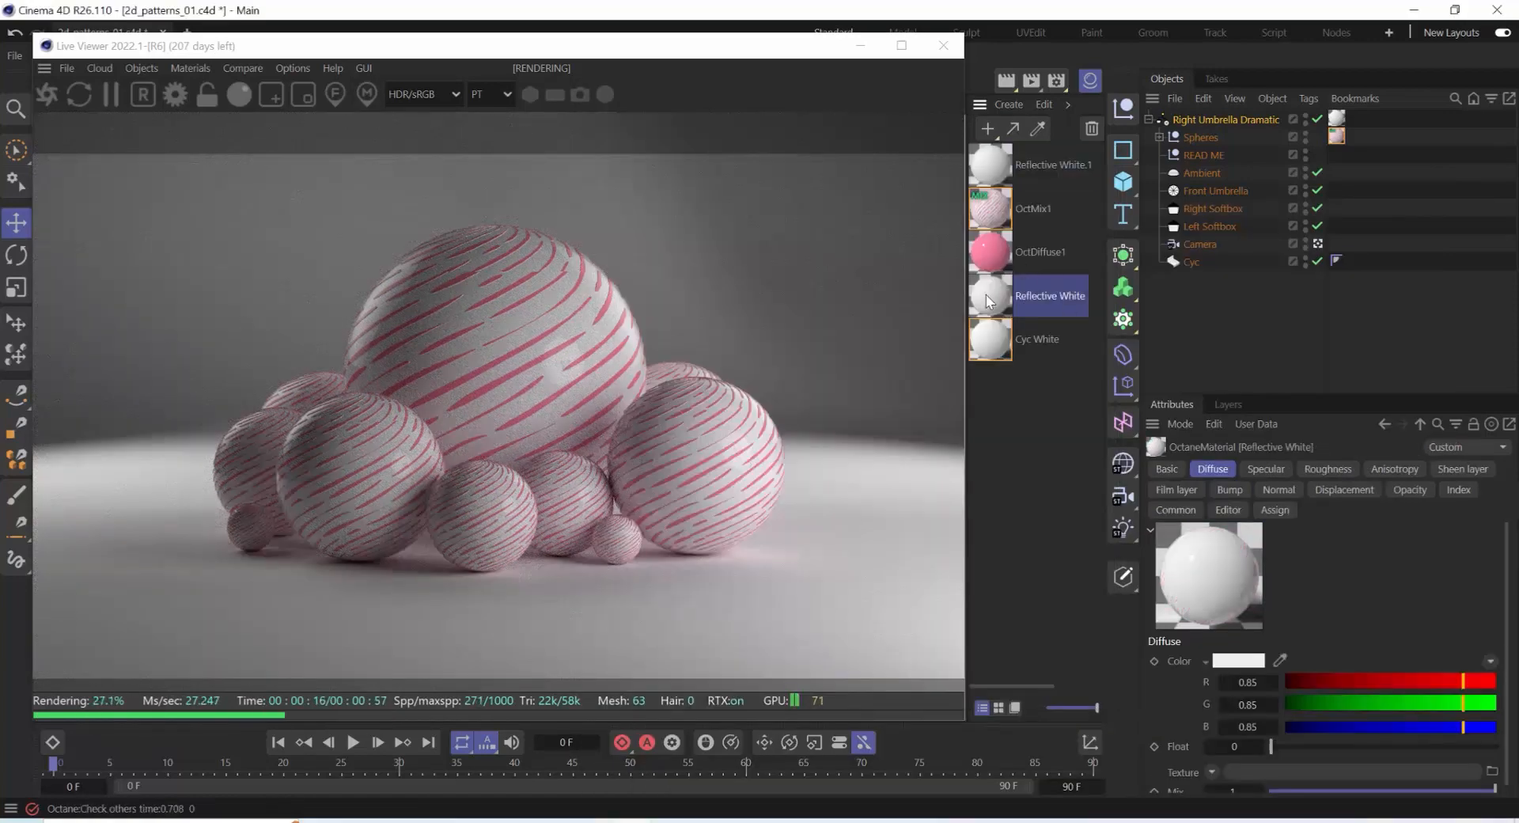
pyautogui.doubleClick(998, 224)
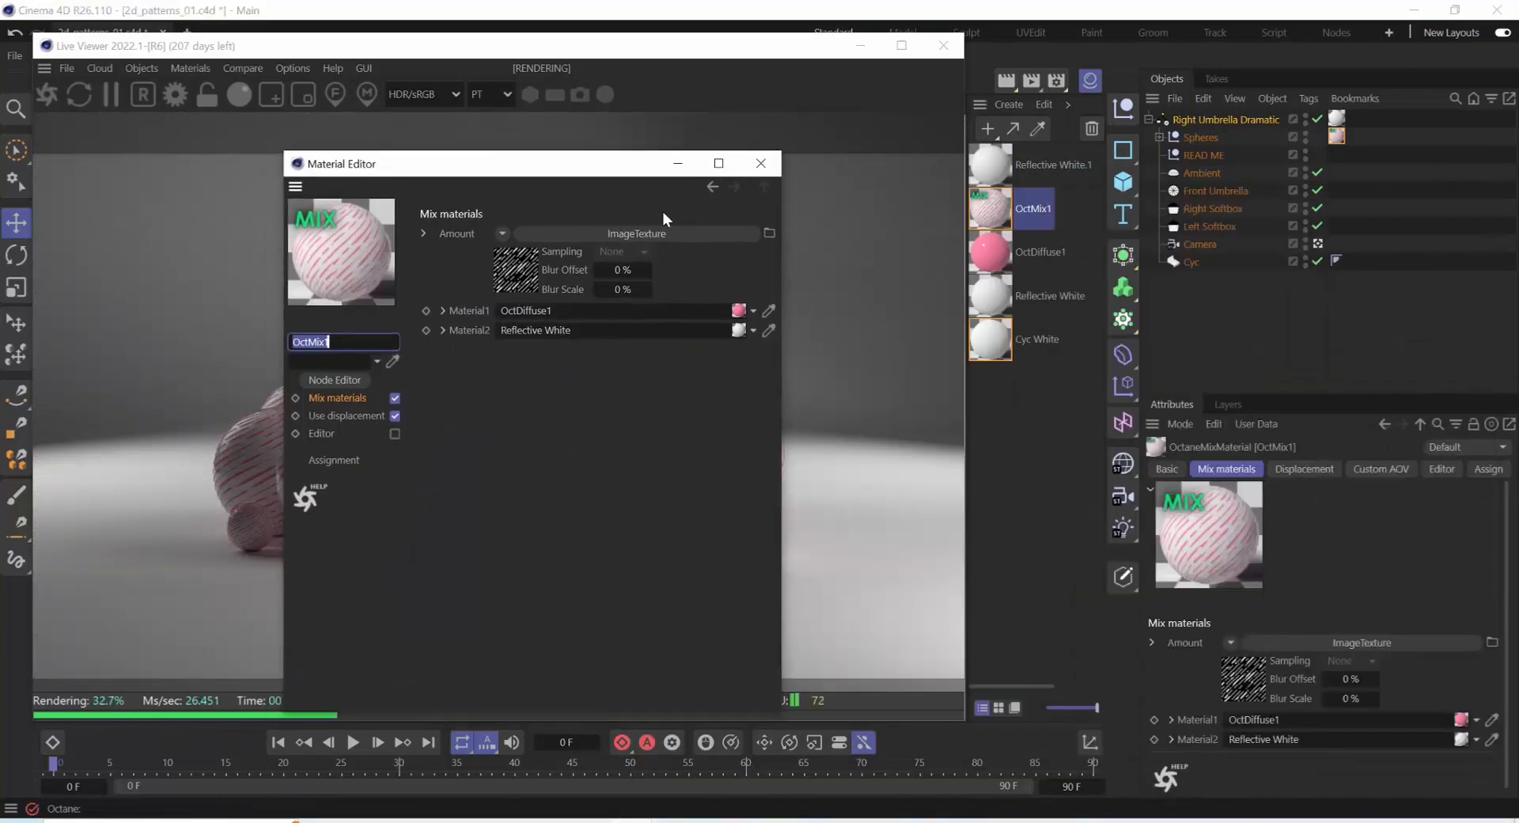
pyautogui.moveTo(985, 162); pyautogui.dragTo(594, 316)
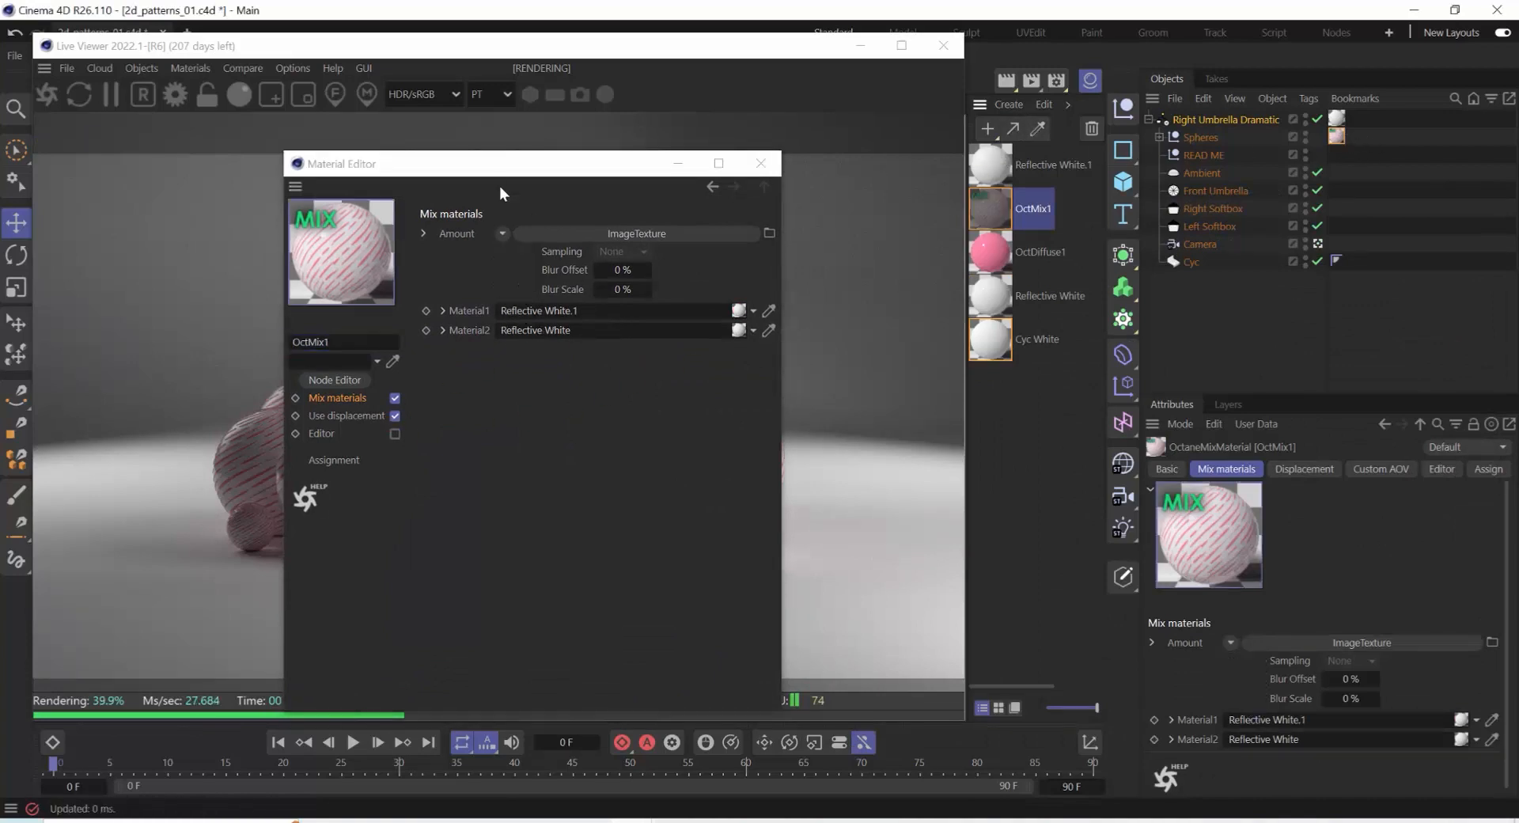
pyautogui.moveTo(481, 165); pyautogui.dragTo(1080, 264)
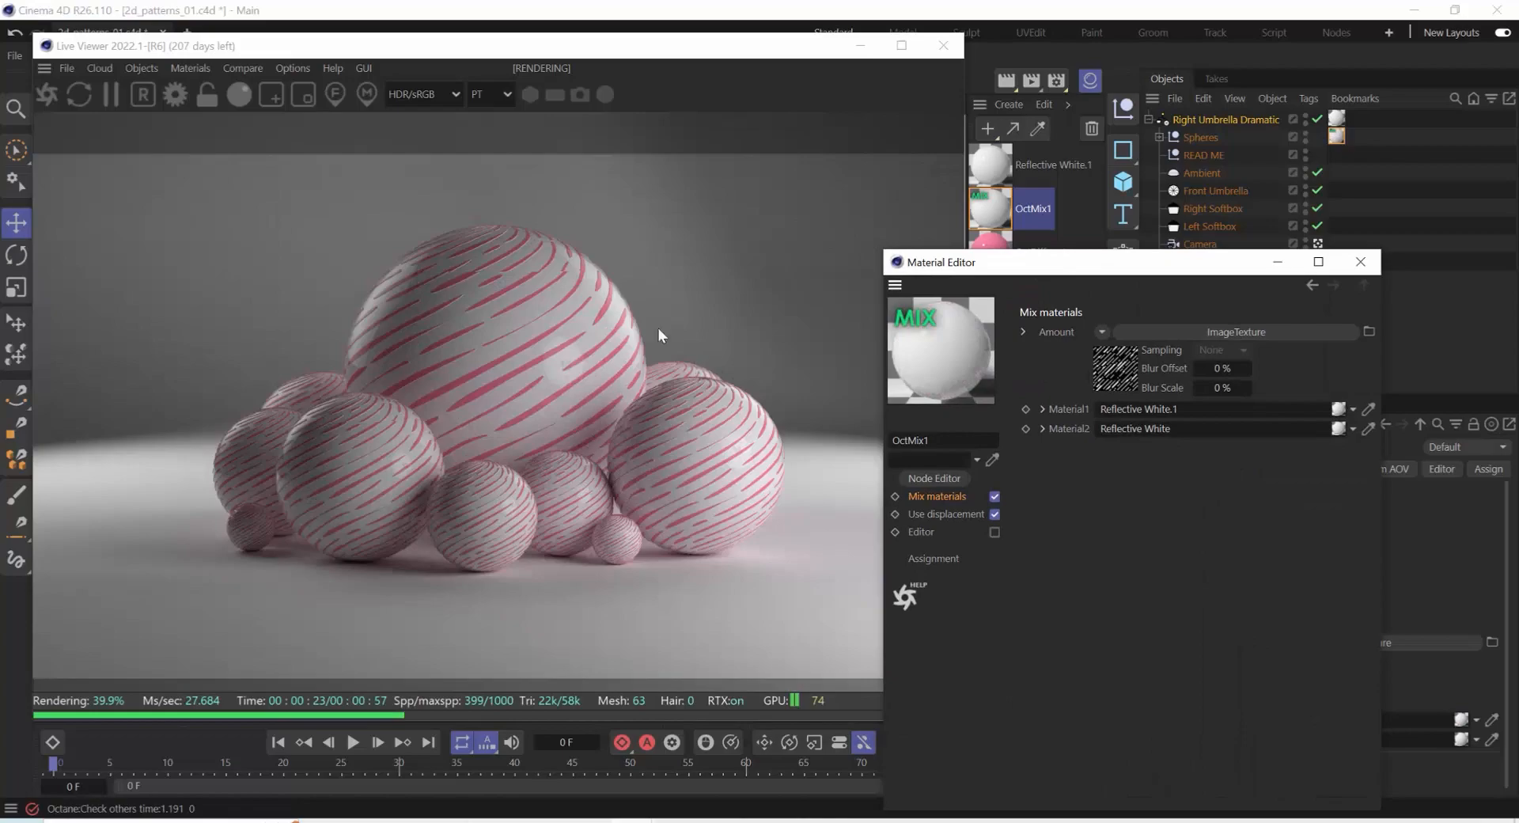
pyautogui.click(48, 95)
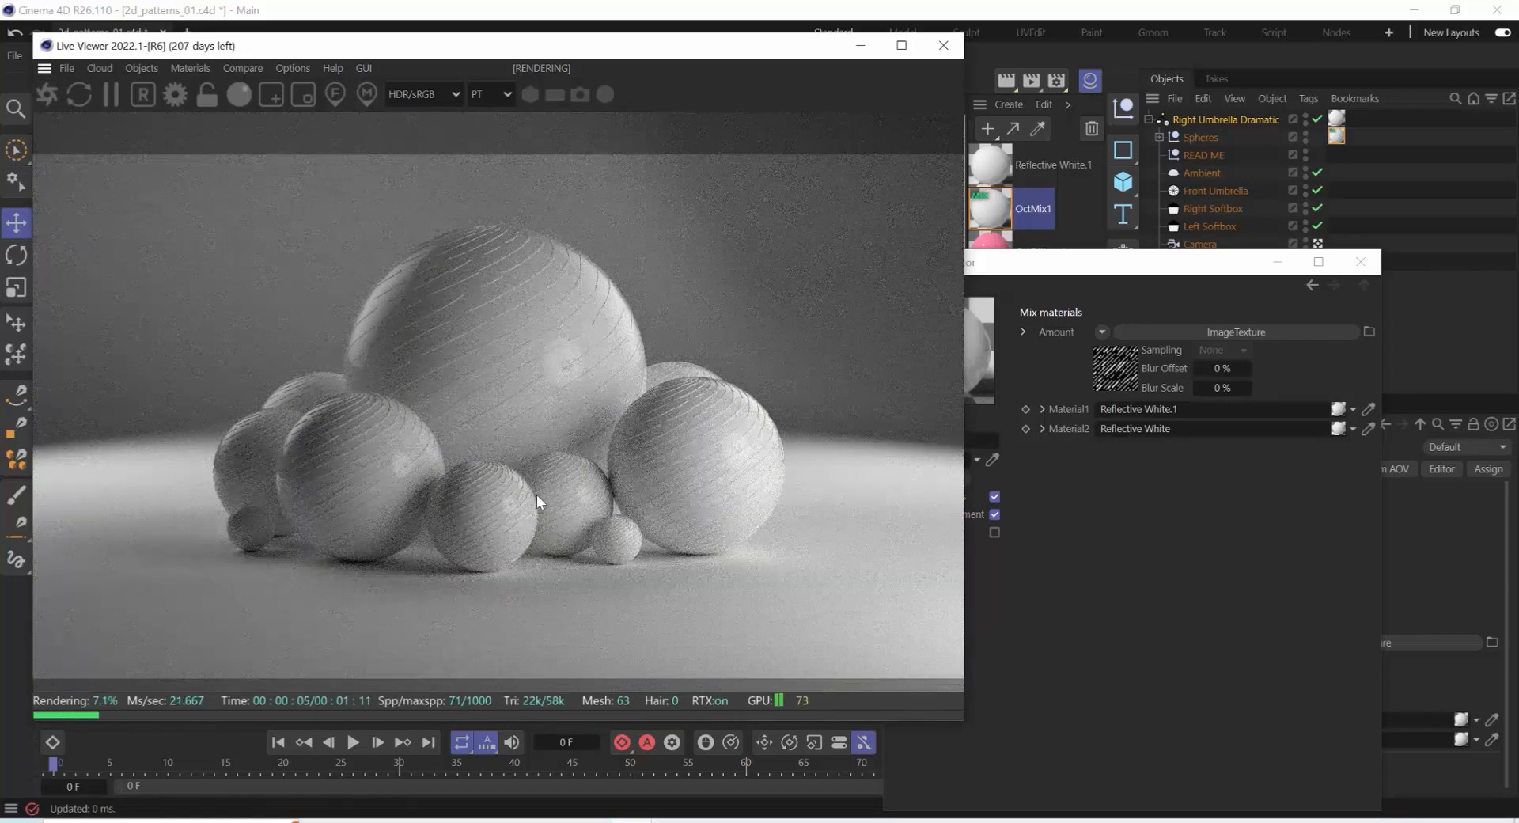
# Reopen OctMix1's node graph and disconnect the ImageTexture from the Displacement node's Texture input
pyautogui.click(1036, 263)
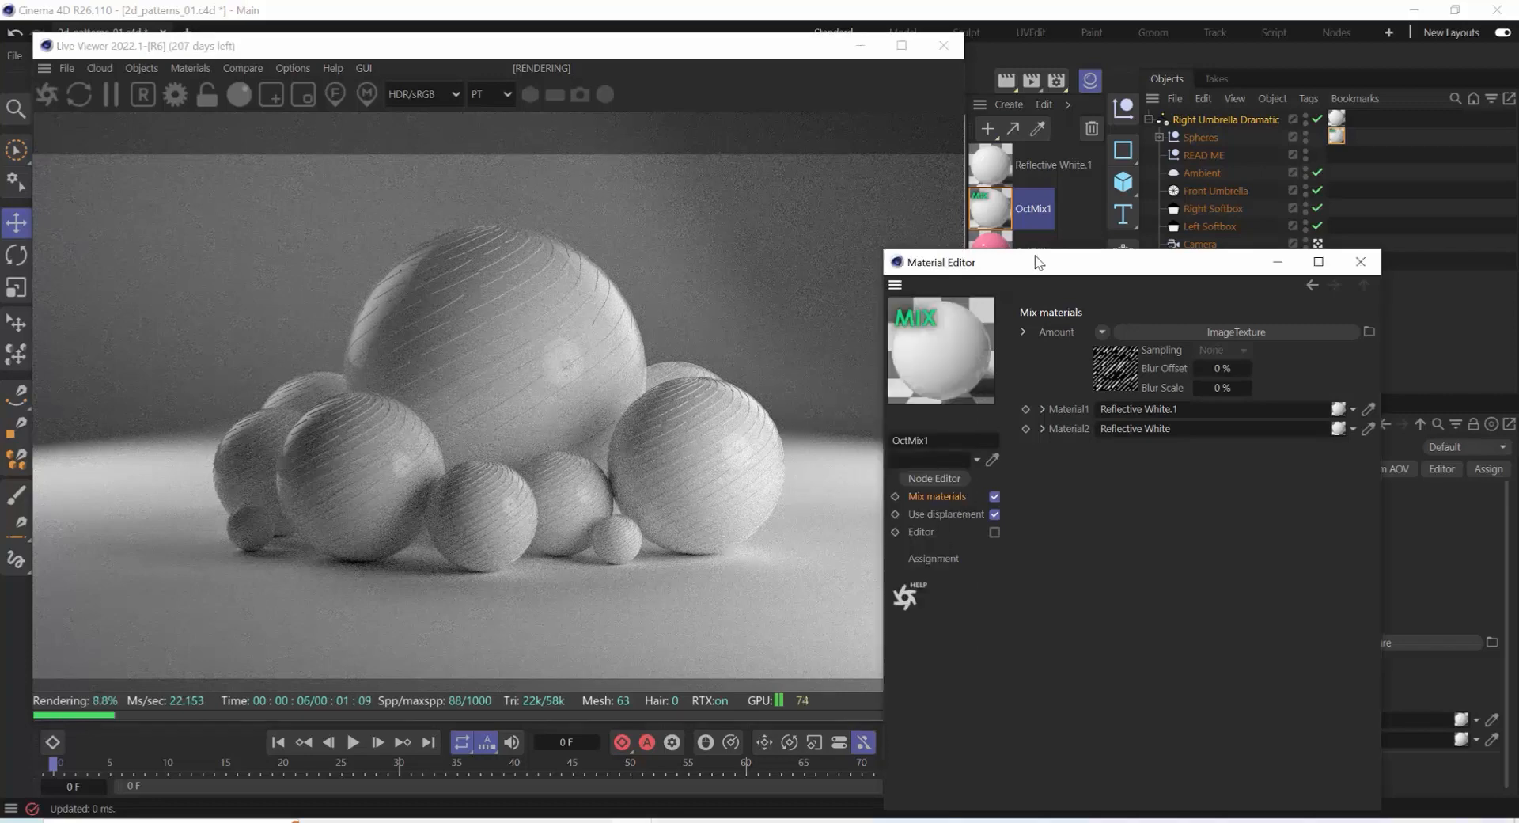
pyautogui.click(951, 476)
pyautogui.moveTo(693, 265); pyautogui.dragTo(1026, 121)
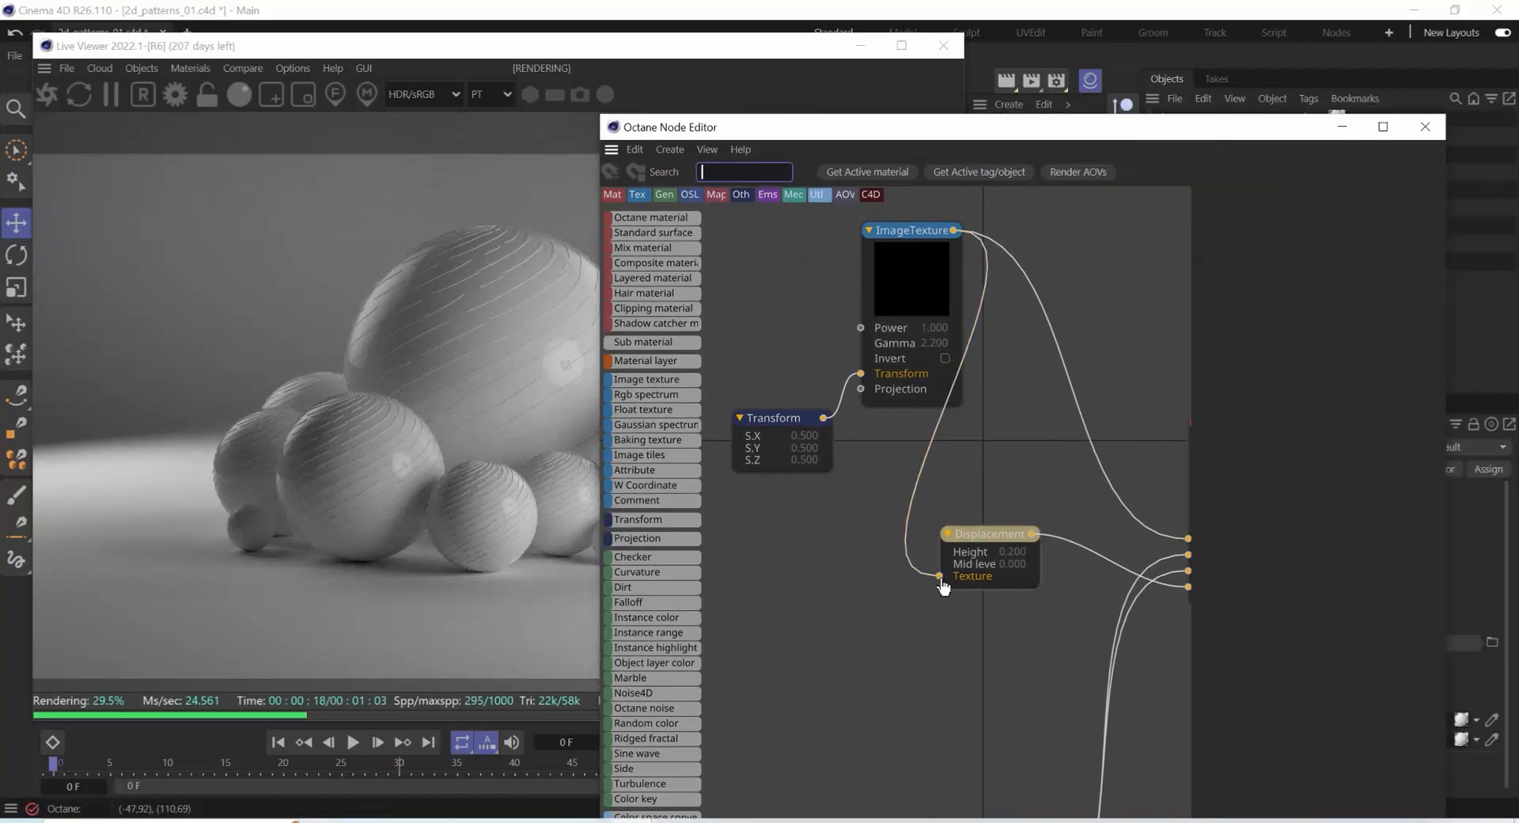
pyautogui.moveTo(941, 577); pyautogui.dragTo(910, 542)
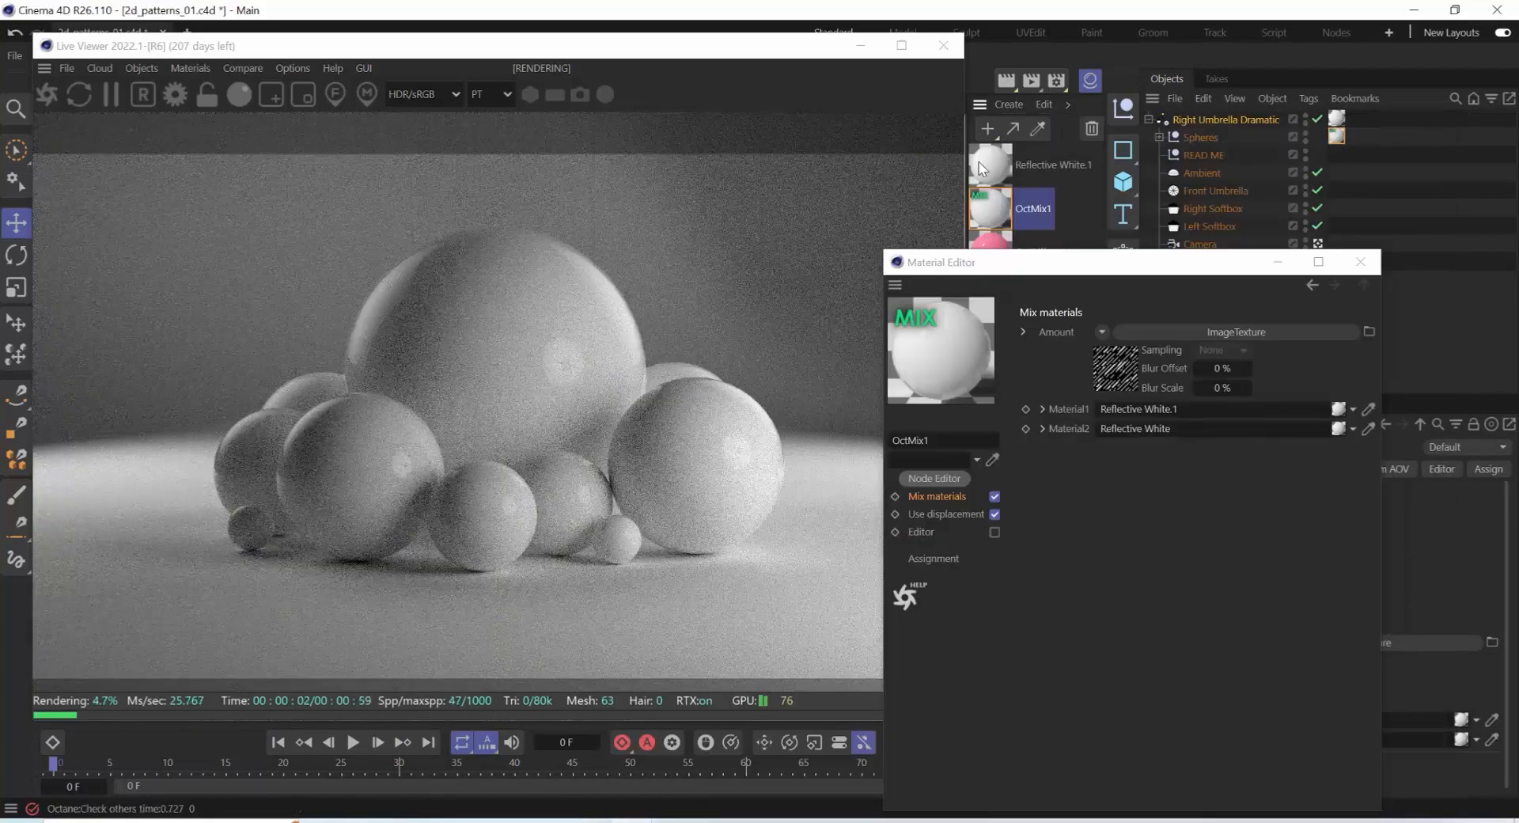
# Increase the roughness float value of the Reflective White.1 material
pyautogui.click(992, 162)
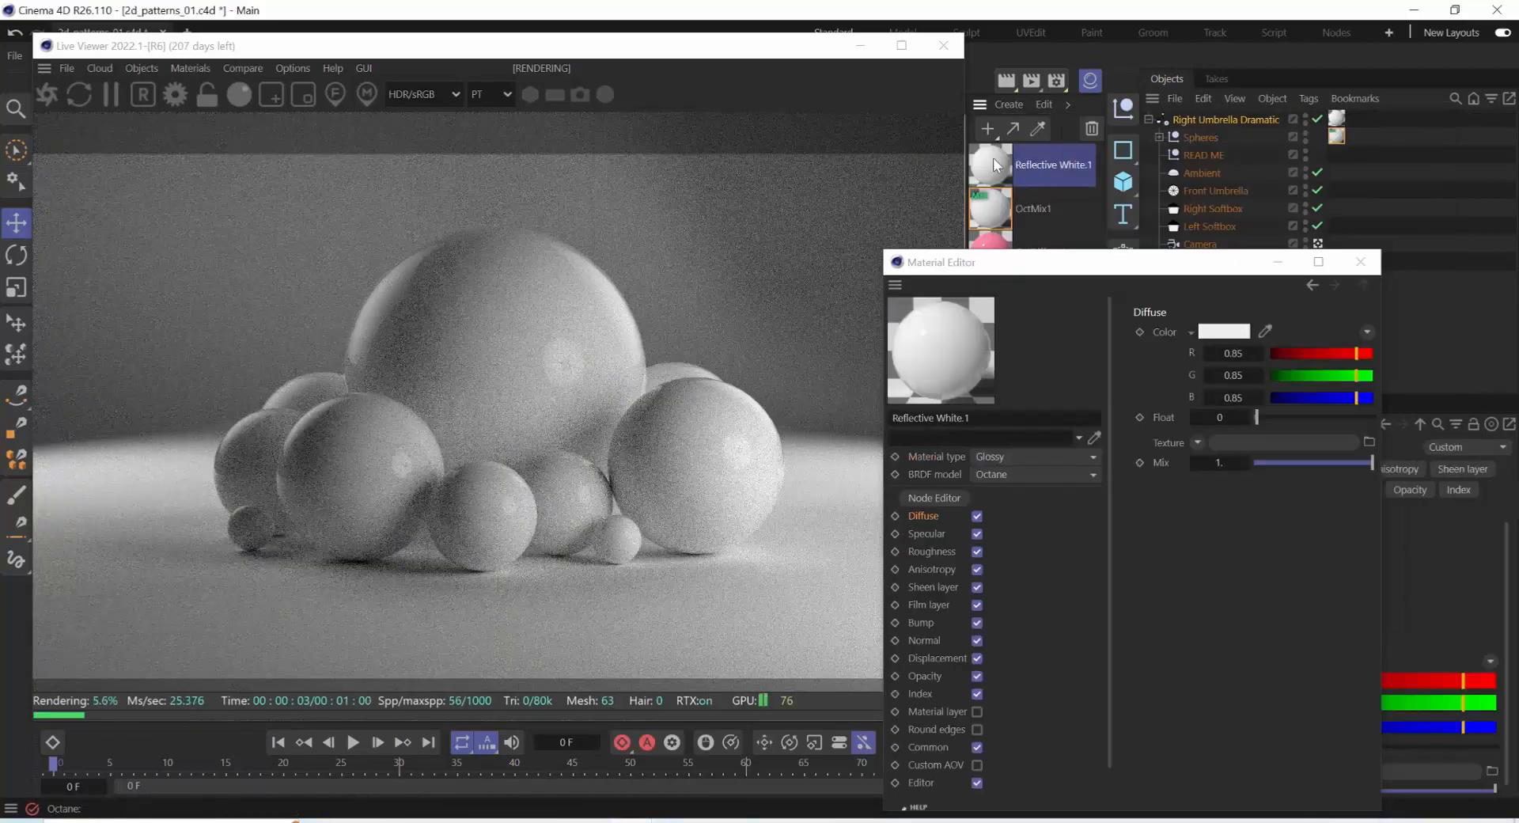
pyautogui.click(931, 552)
pyautogui.moveTo(1258, 417); pyautogui.dragTo(1339, 417)
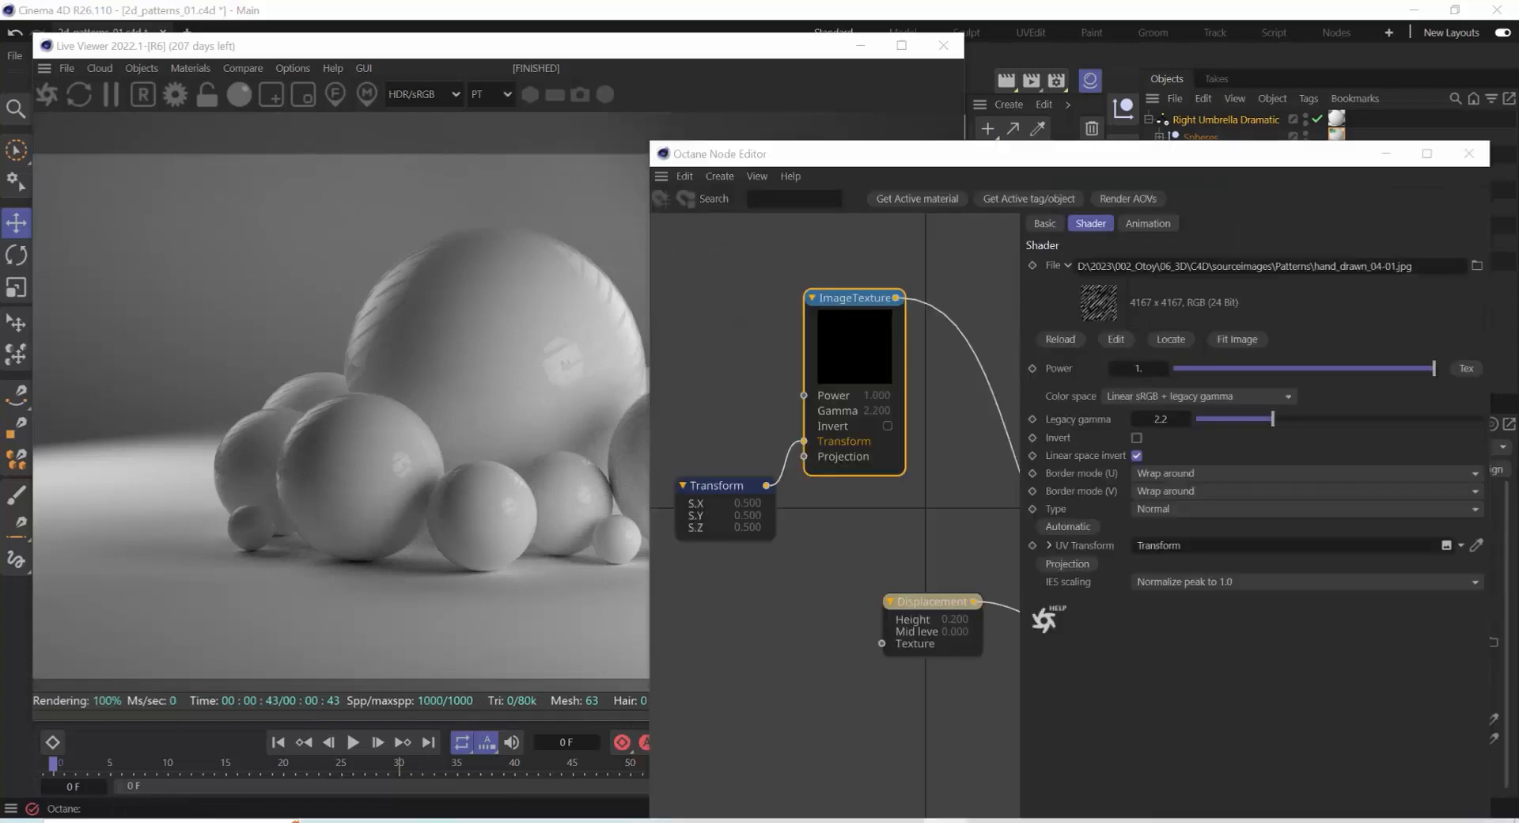
# Load the scbueaup_4K_Gloss image into the ImageTexture node without copying it to the project, and close the node editor
pyautogui.click(1482, 269)
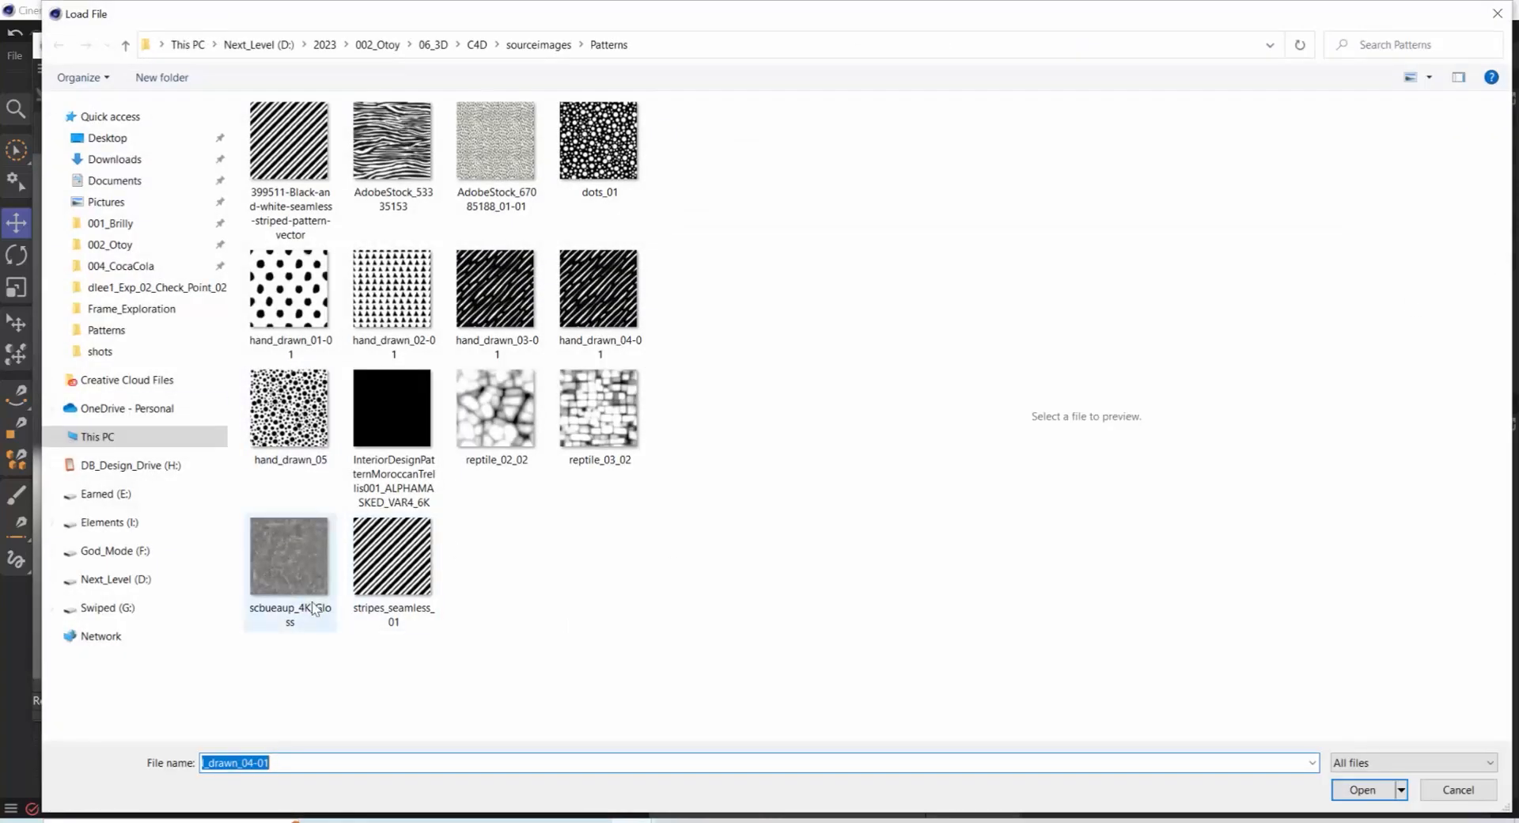
pyautogui.click(303, 563)
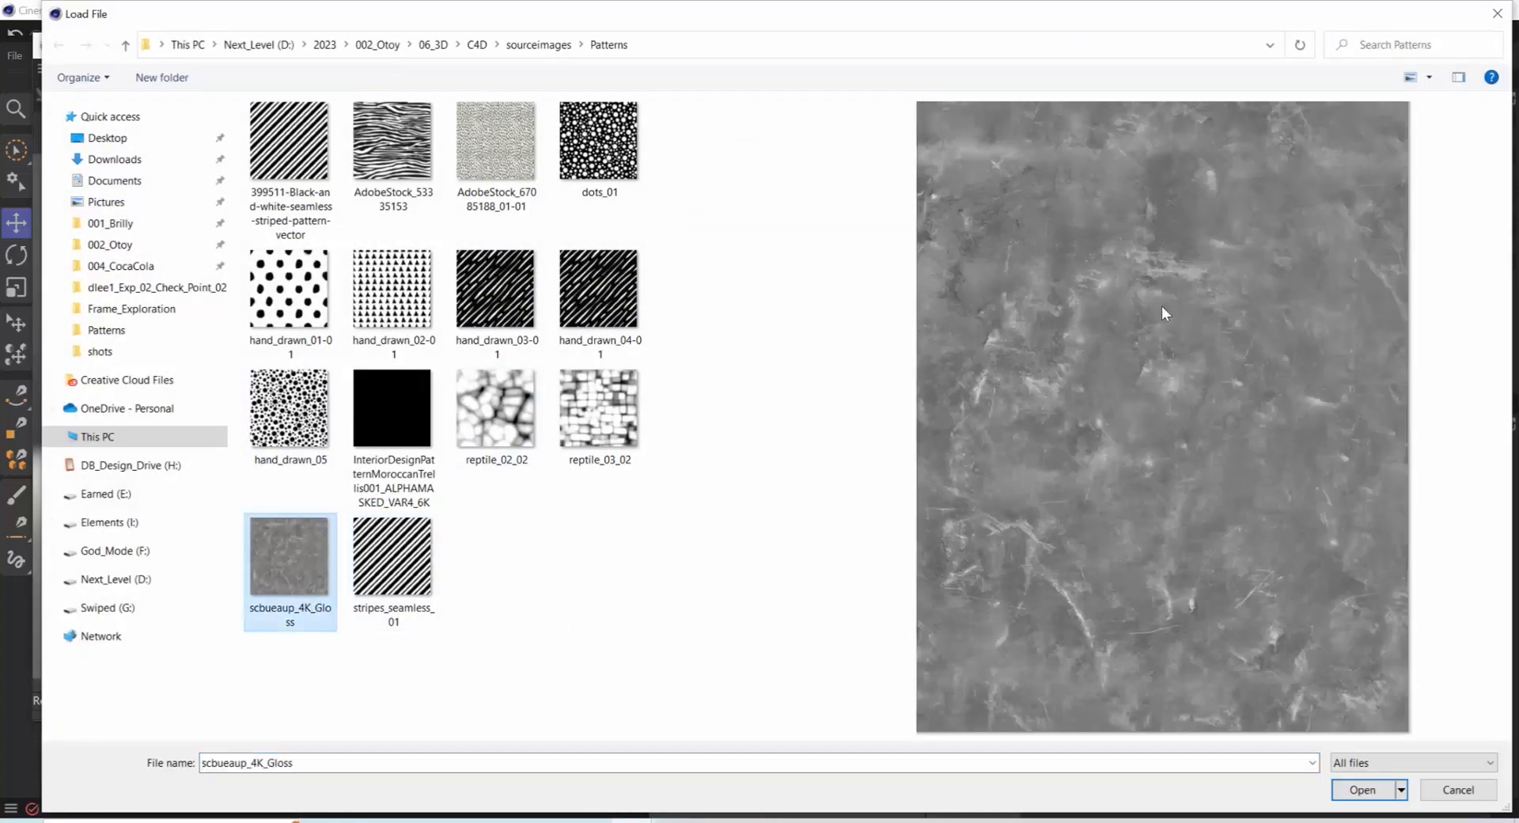
pyautogui.click(1363, 789)
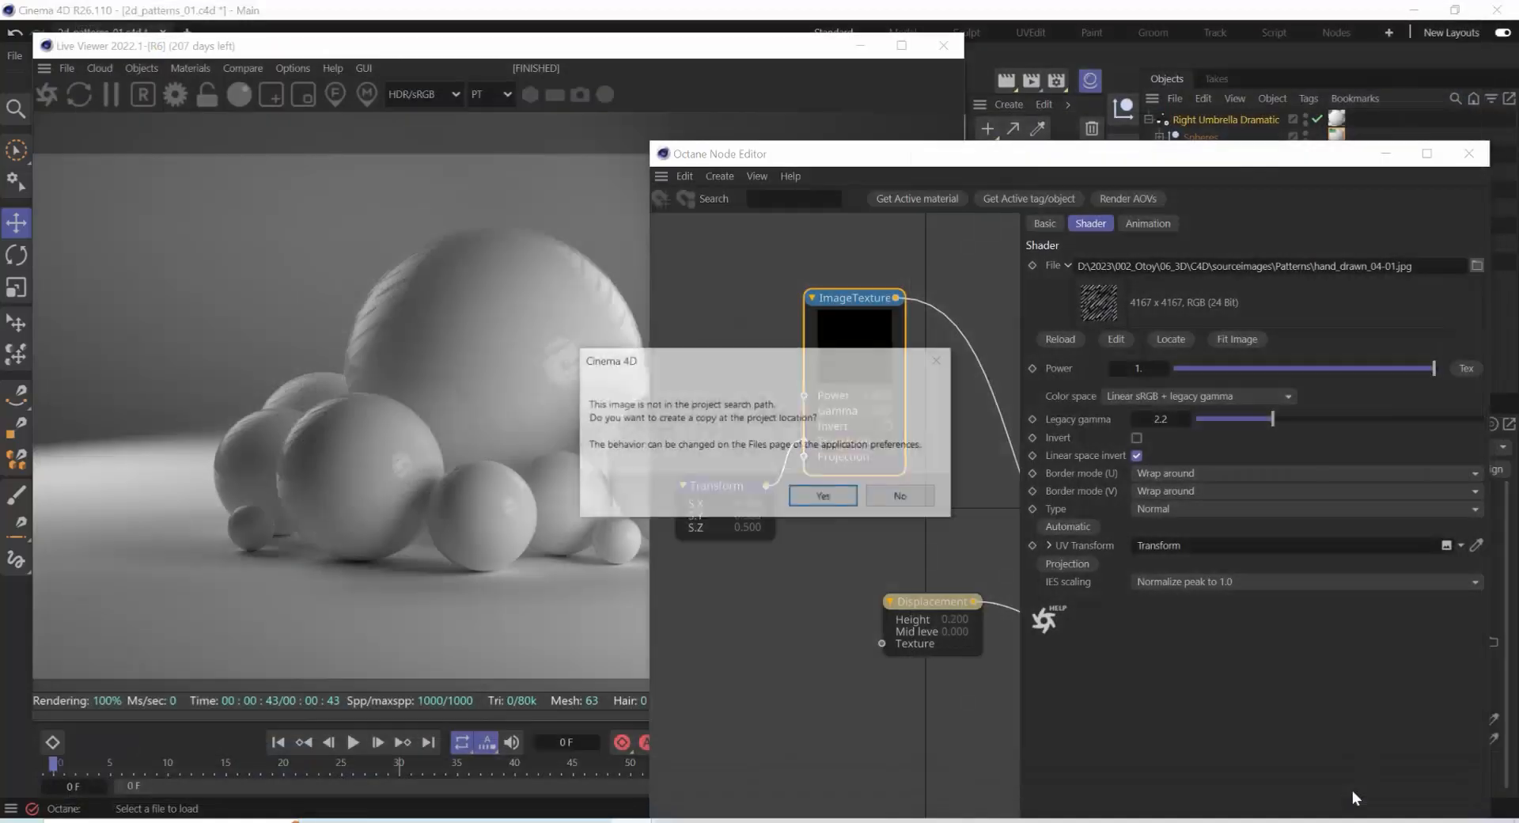
pyautogui.click(906, 497)
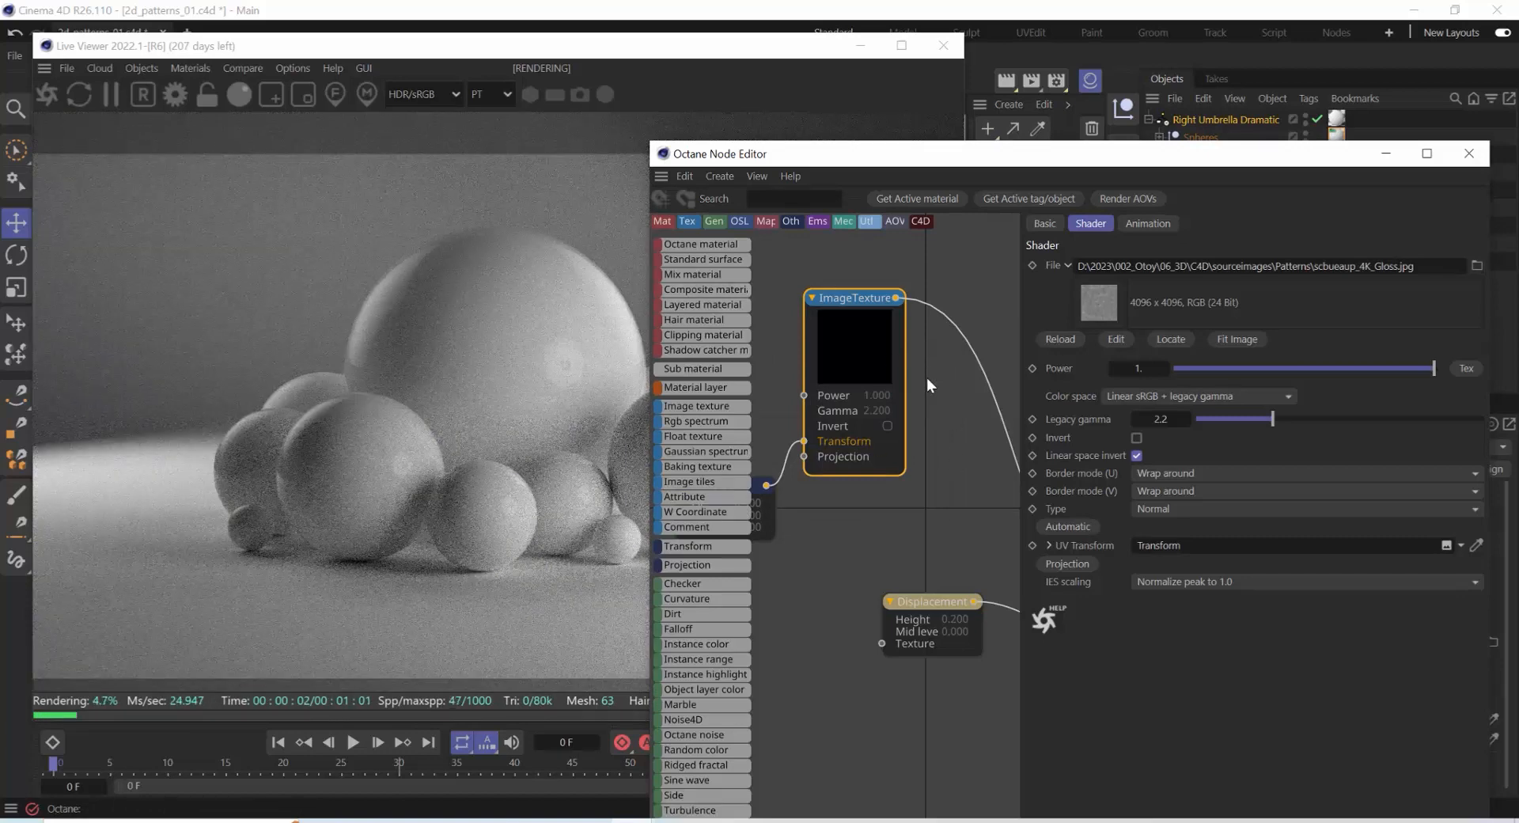
pyautogui.click(1470, 153)
# Set the Reflective White.1 diffuse color to a light red, RGB 255, 117, 117, and close its material editor
pyautogui.doubleClick(984, 158)
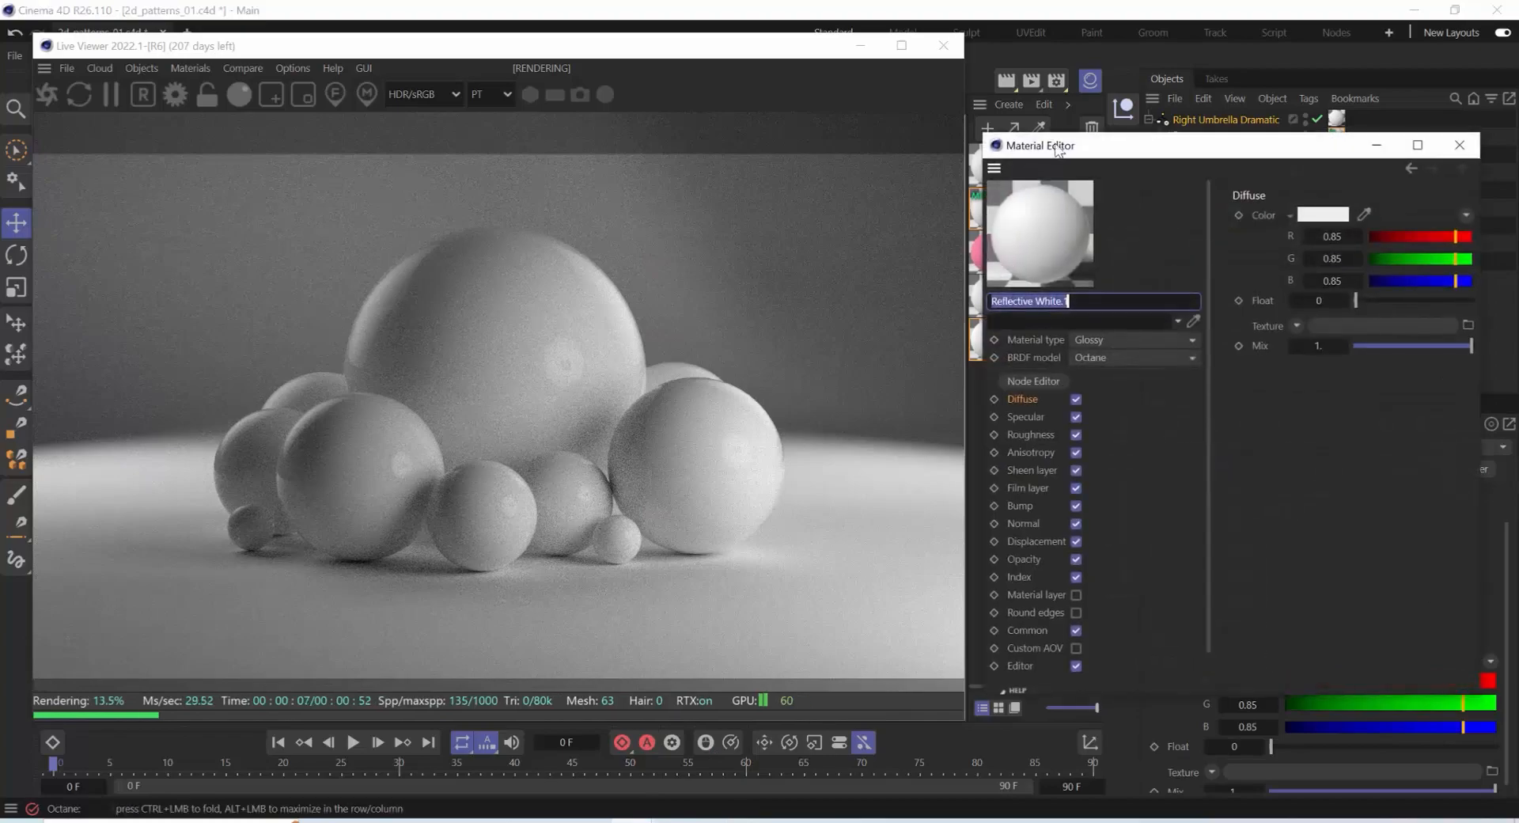
pyautogui.moveTo(1057, 151); pyautogui.dragTo(844, 156)
pyautogui.click(1118, 222)
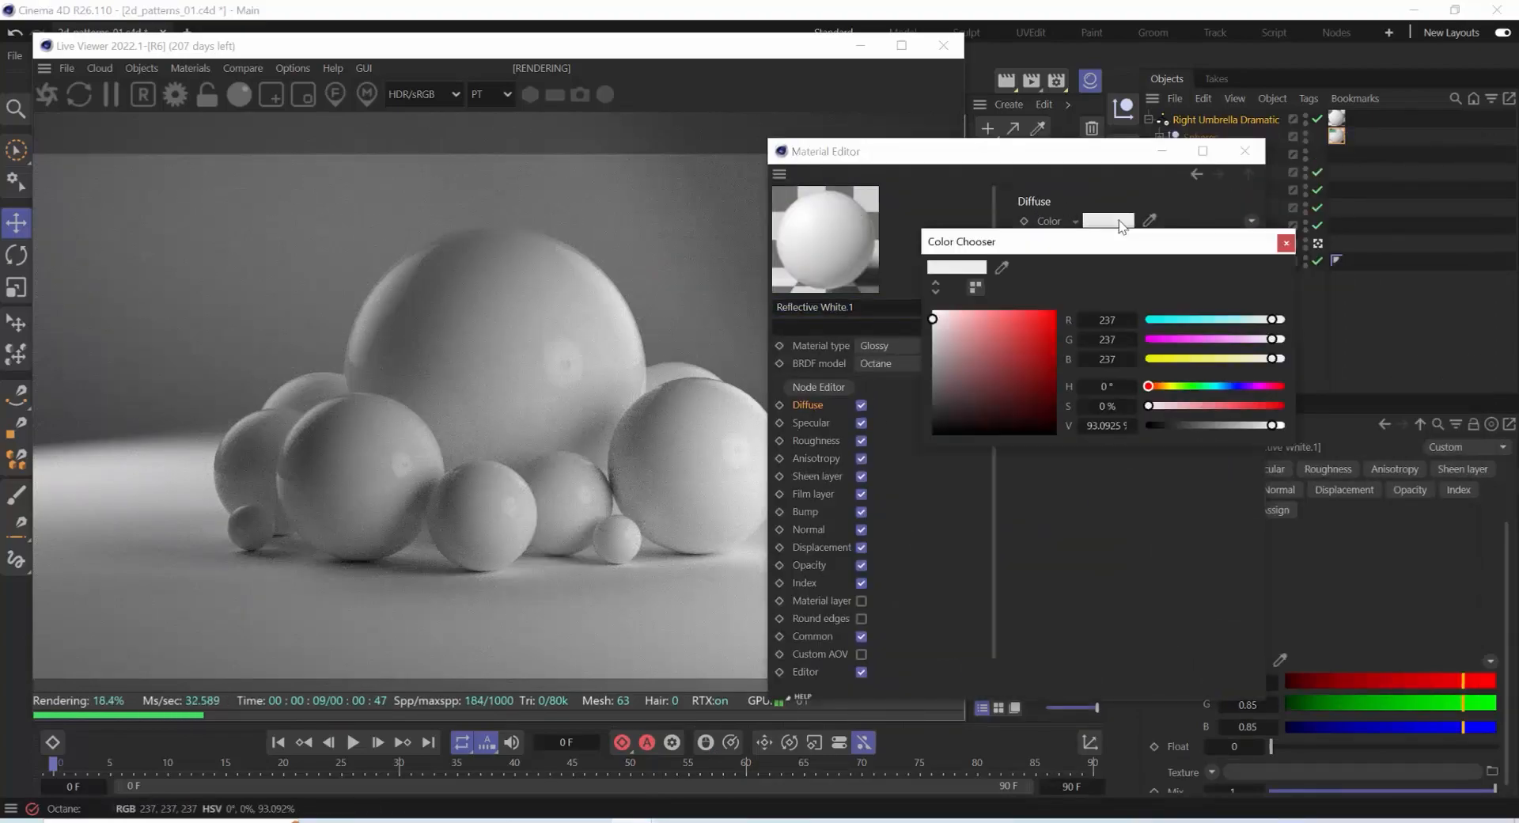
pyautogui.click(1000, 310)
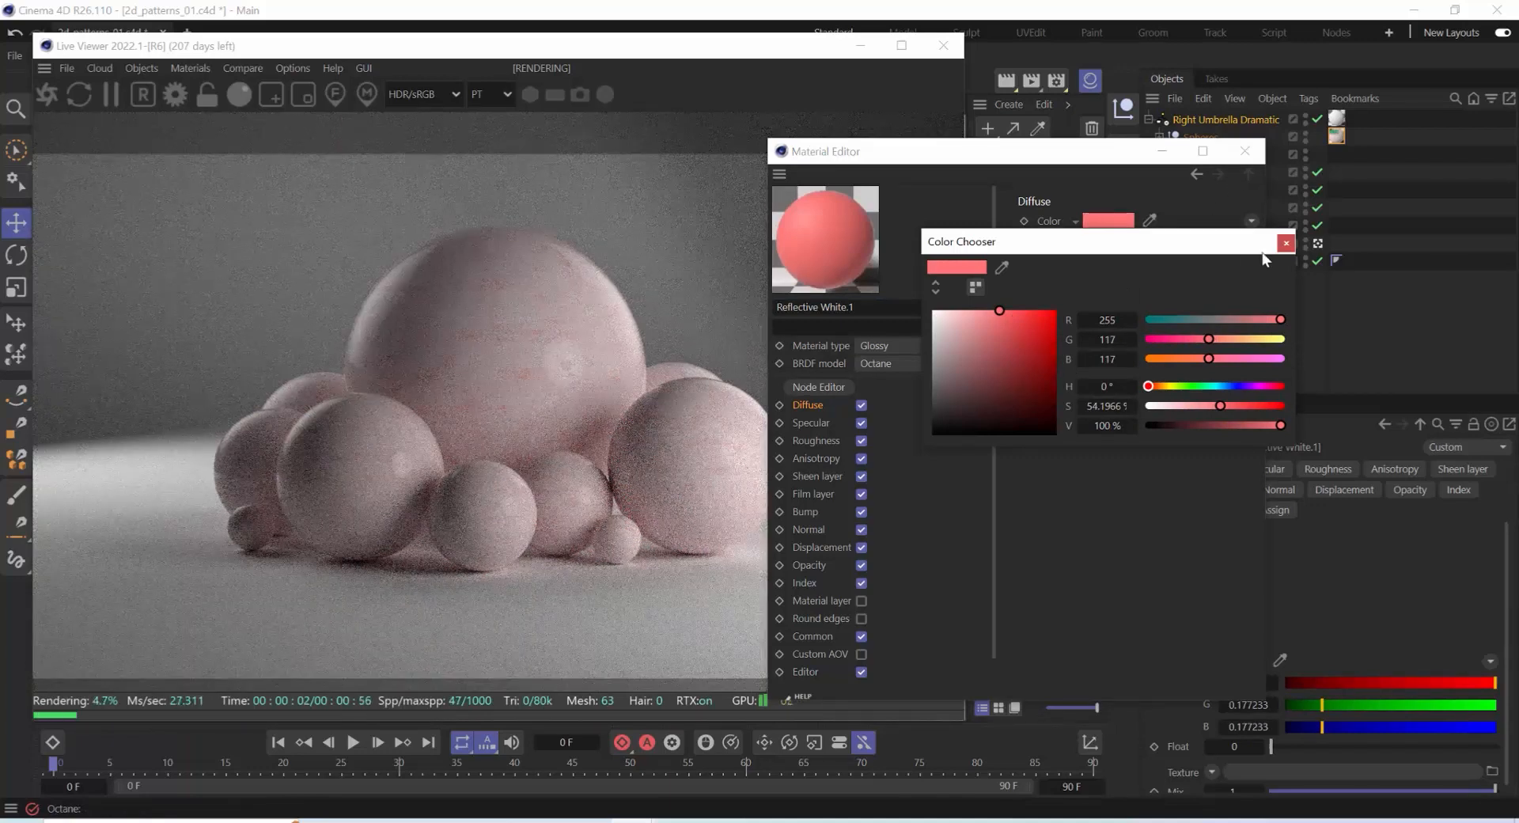
pyautogui.click(1285, 243)
pyautogui.click(1245, 150)
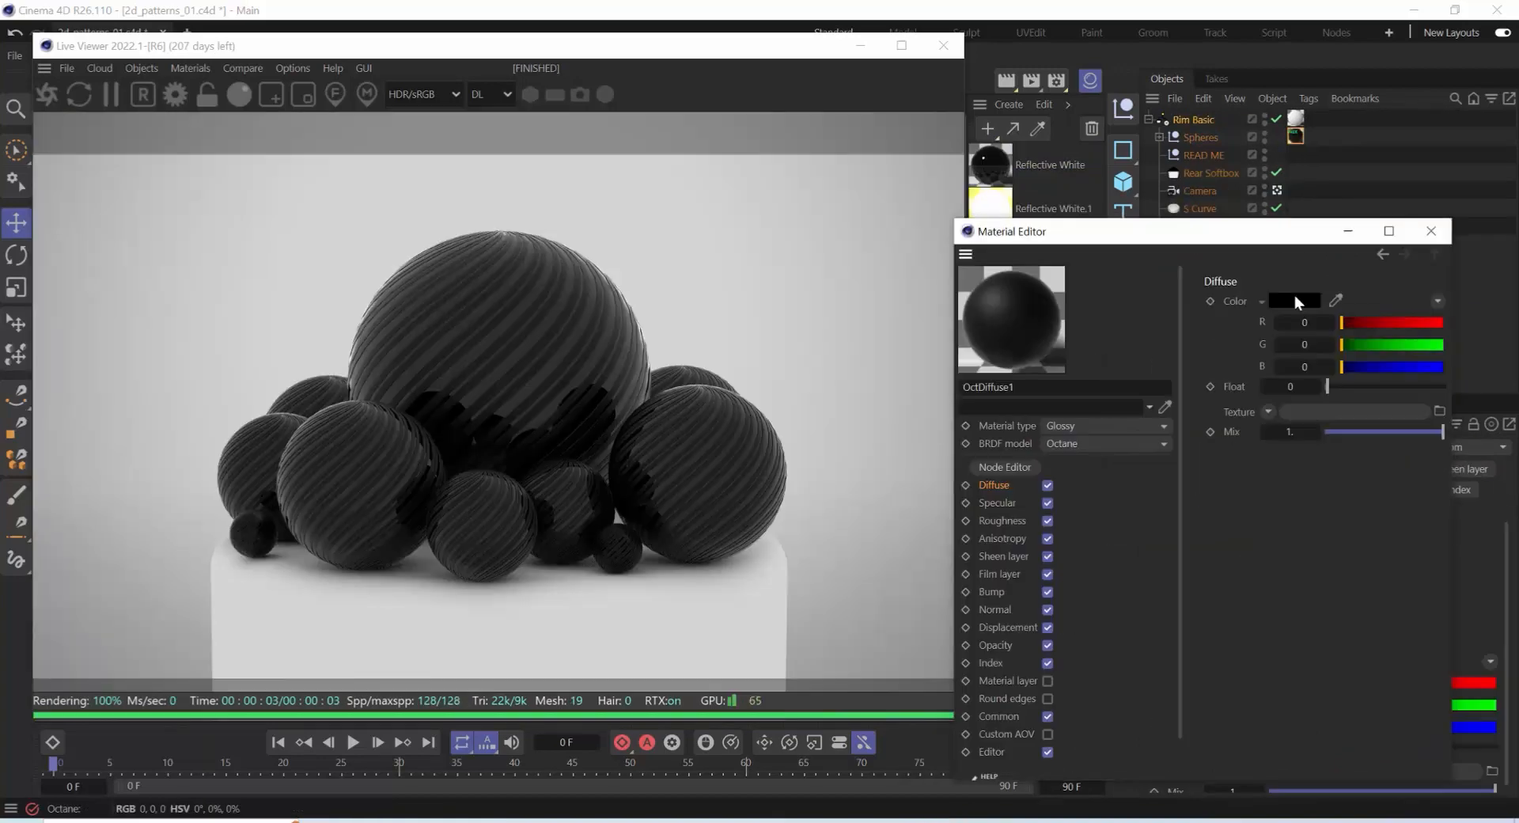
# Change the OctDiffuse1 material's diffuse color to a bright light red
pyautogui.click(1294, 299)
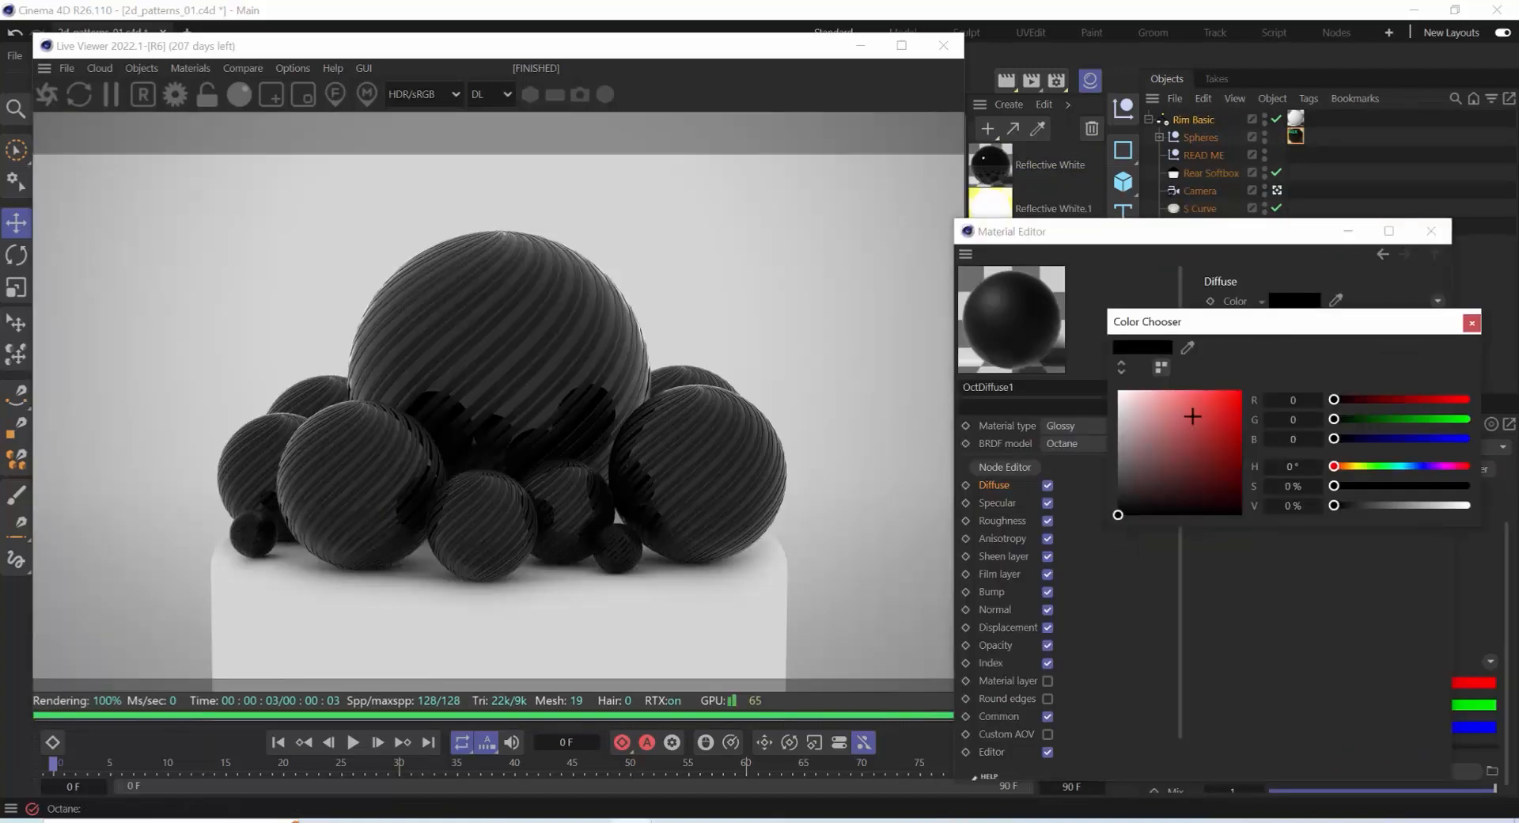
pyautogui.moveTo(1119, 511)
pyautogui.mouseDown()
pyautogui.moveTo(1211, 486)
pyautogui.moveTo(1195, 391)
pyautogui.mouseUp()
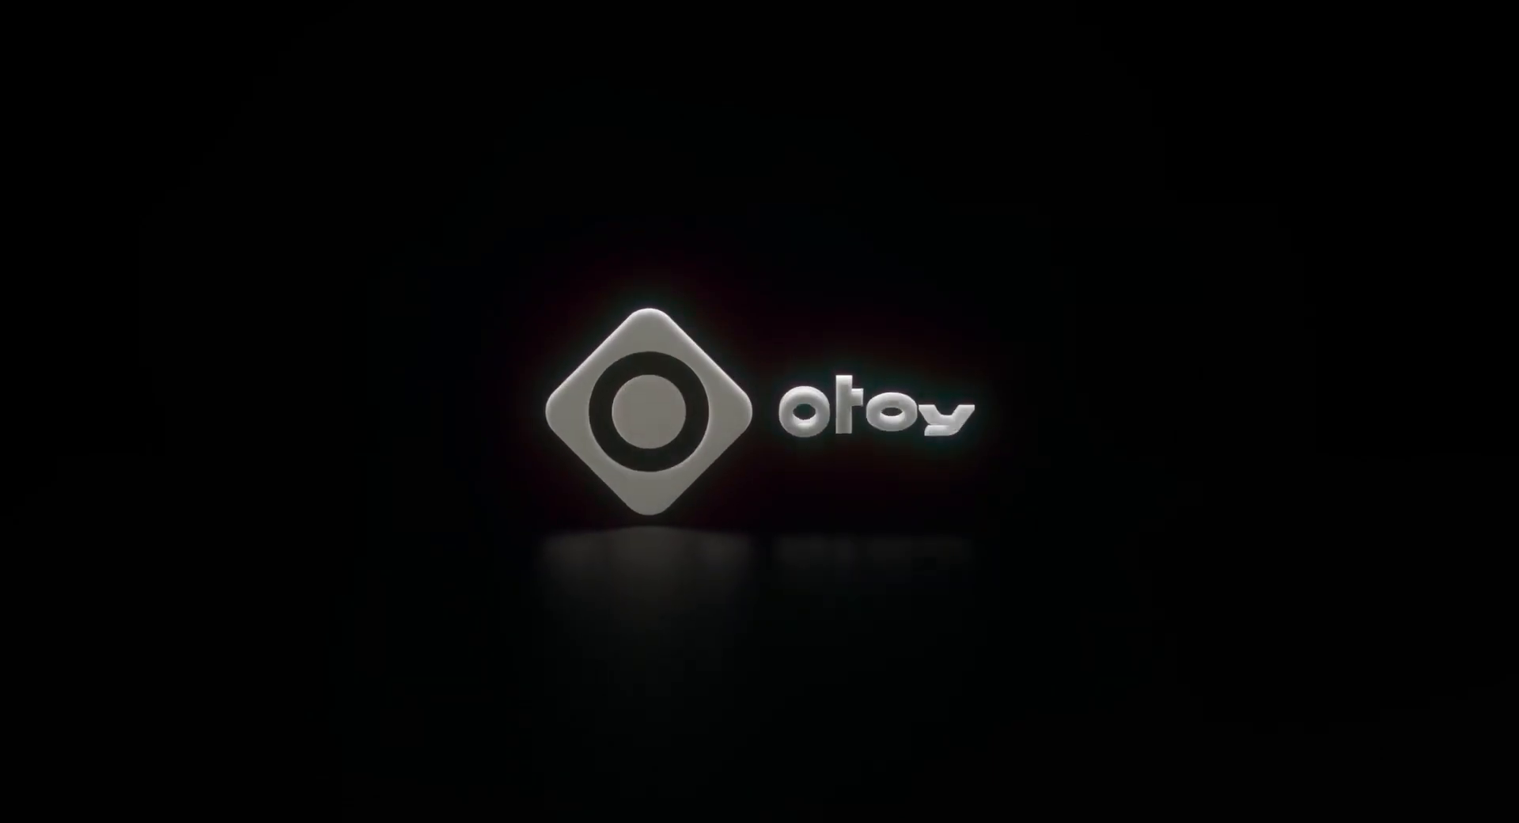